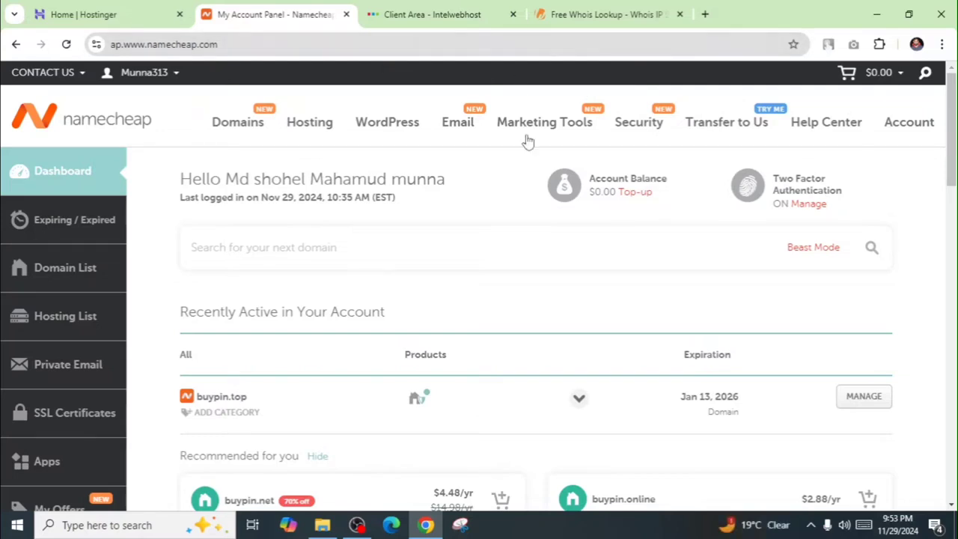
Examine the recently active domains in the Namecheap account and the hosting dashboard in the Intelwebhost client area
{"action": "mouse_move", "coordinate": [23, 86]}
{"action": "left_click_drag", "start_coordinate": [954, 130], "coordinate": [954, 217]}
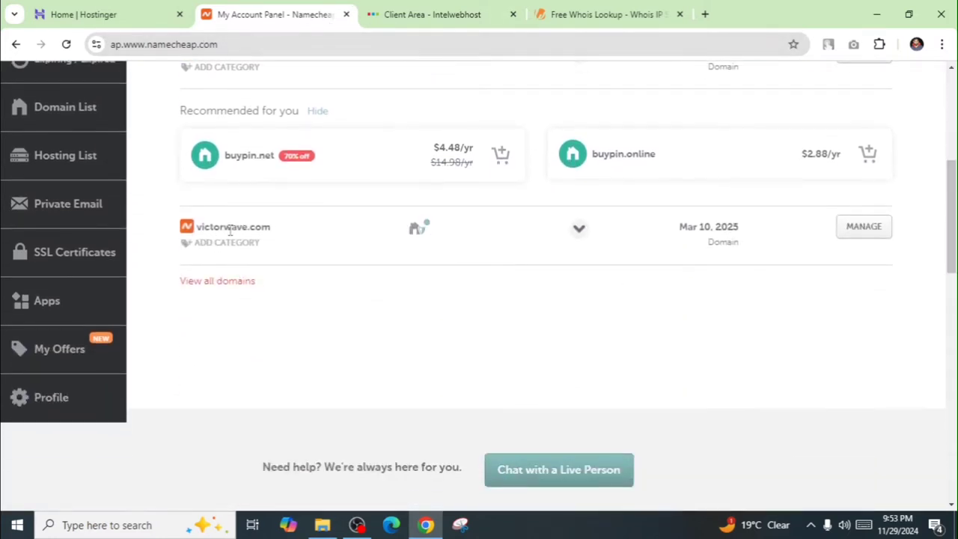
{"action": "left_click", "coordinate": [405, 22]}
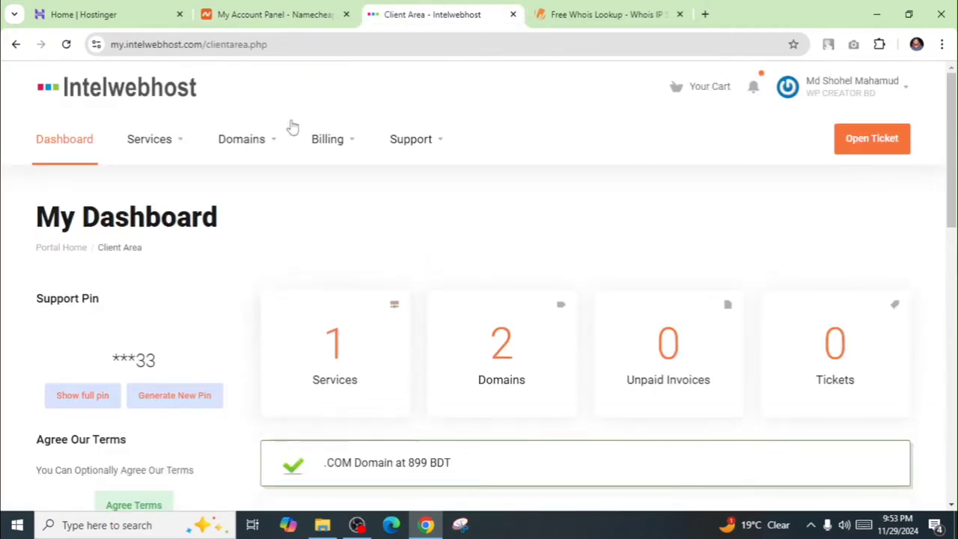
{"action": "left_click", "coordinate": [239, 21]}
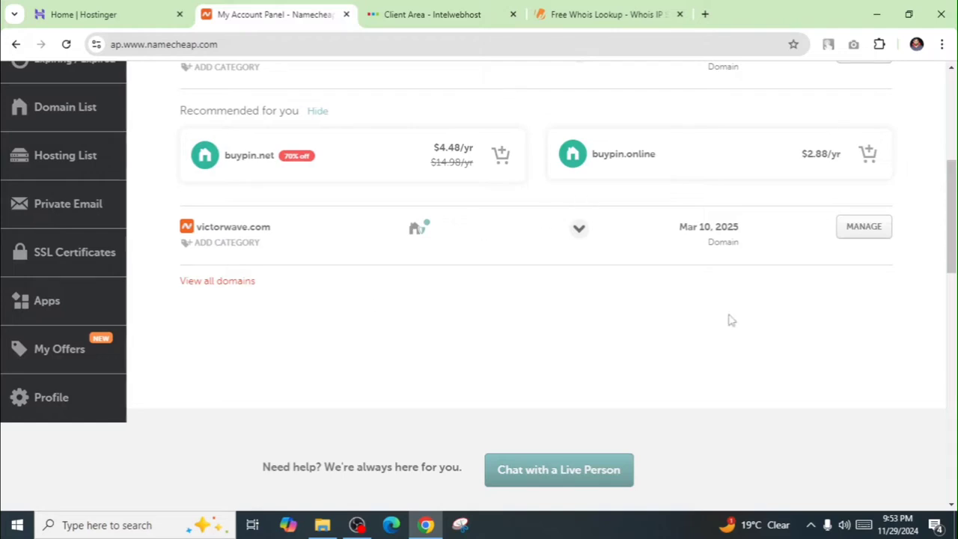
{"action": "scroll", "coordinate": [949, 284], "scroll_direction": "up", "scroll_amount": 4}
{"action": "scroll", "coordinate": [949, 284], "scroll_direction": "down", "scroll_amount": 2}
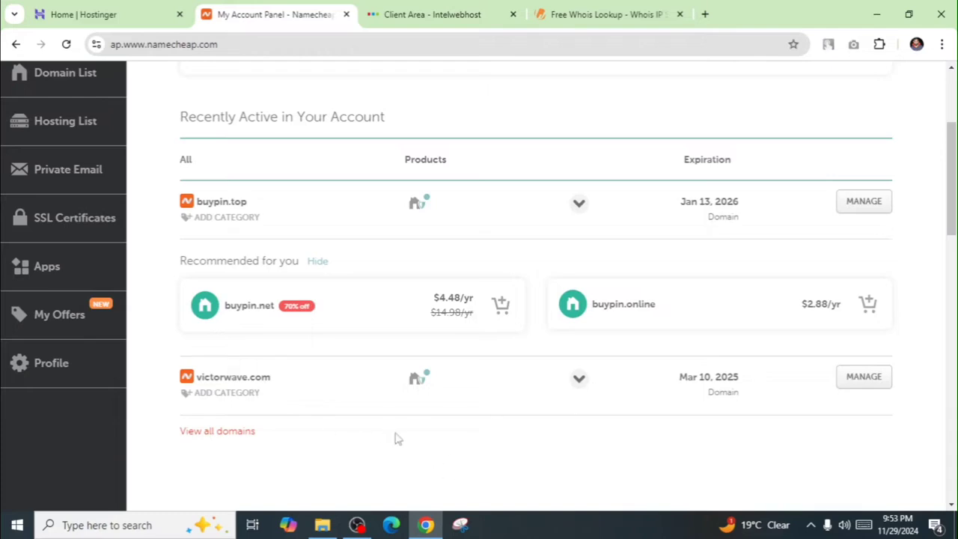
{"action": "left_click", "coordinate": [397, 9]}
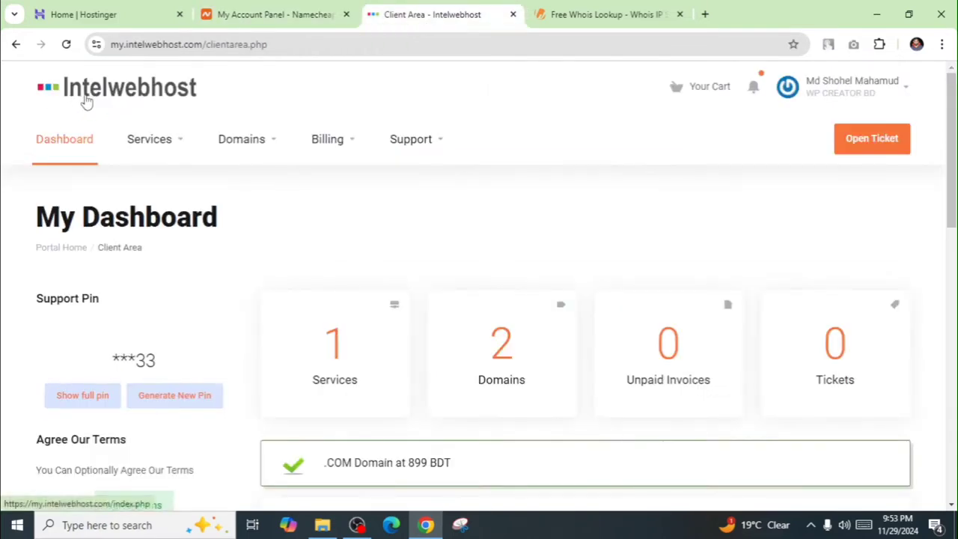
{"action": "left_click", "coordinate": [260, 15]}
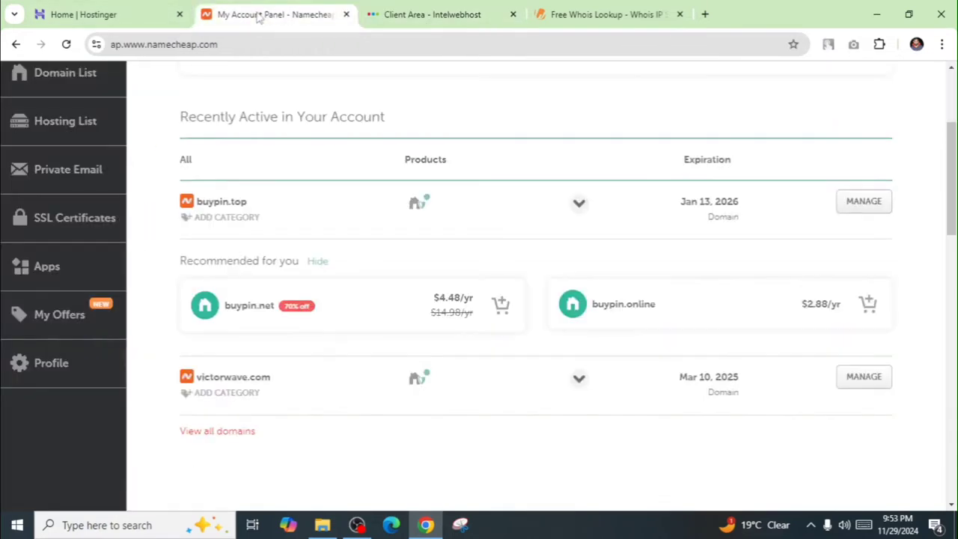
{"action": "left_click", "coordinate": [421, 16]}
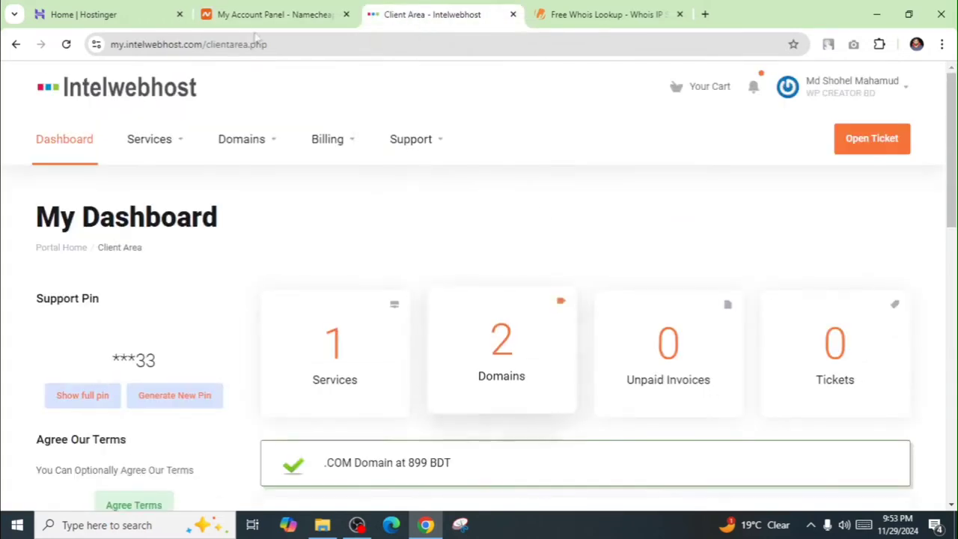
{"action": "left_click", "coordinate": [278, 8]}
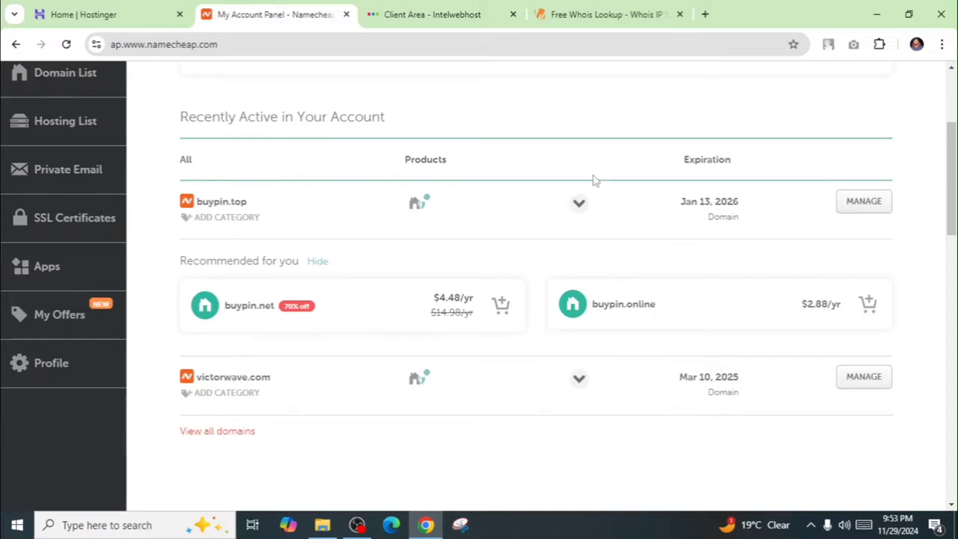
Go to the Namecheap domain list and open the management page of victorwave.com
{"action": "scroll", "coordinate": [39, 247], "scroll_direction": "up", "scroll_amount": 3}
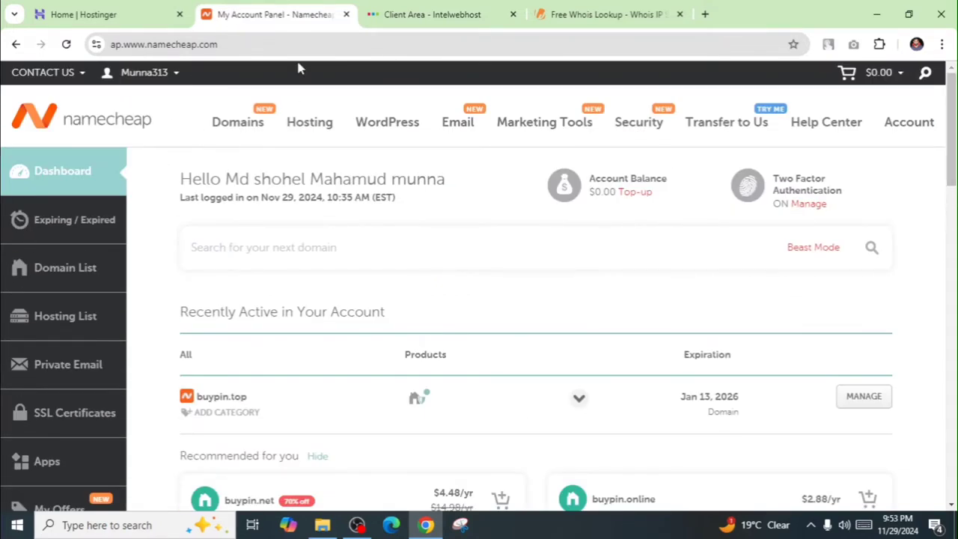
{"action": "left_click", "coordinate": [53, 276]}
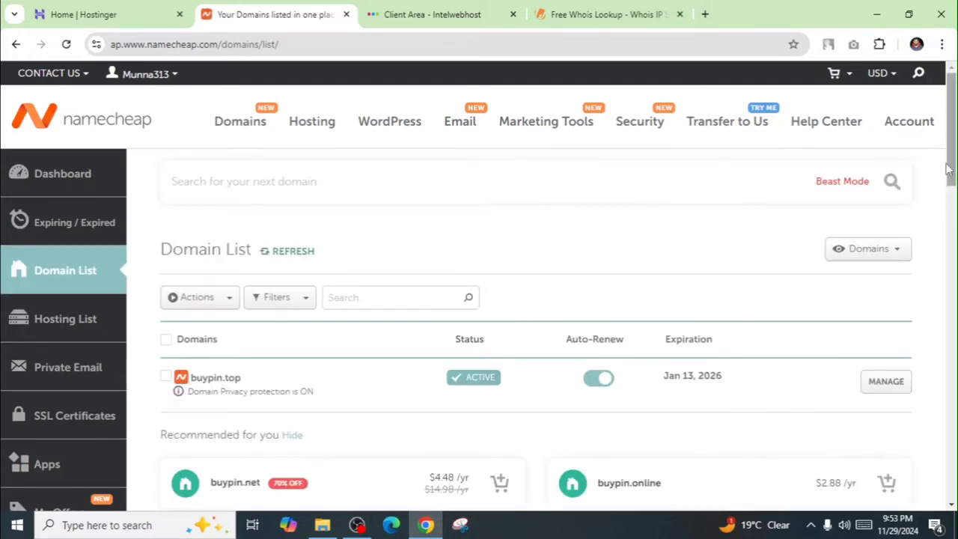
{"action": "left_click_drag", "start_coordinate": [949, 169], "coordinate": [955, 269]}
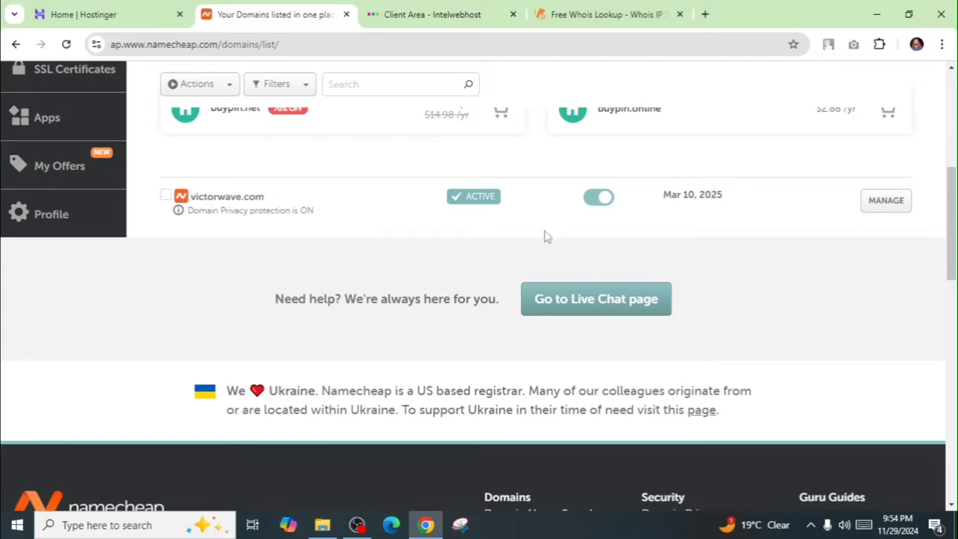
{"action": "left_click", "coordinate": [877, 211]}
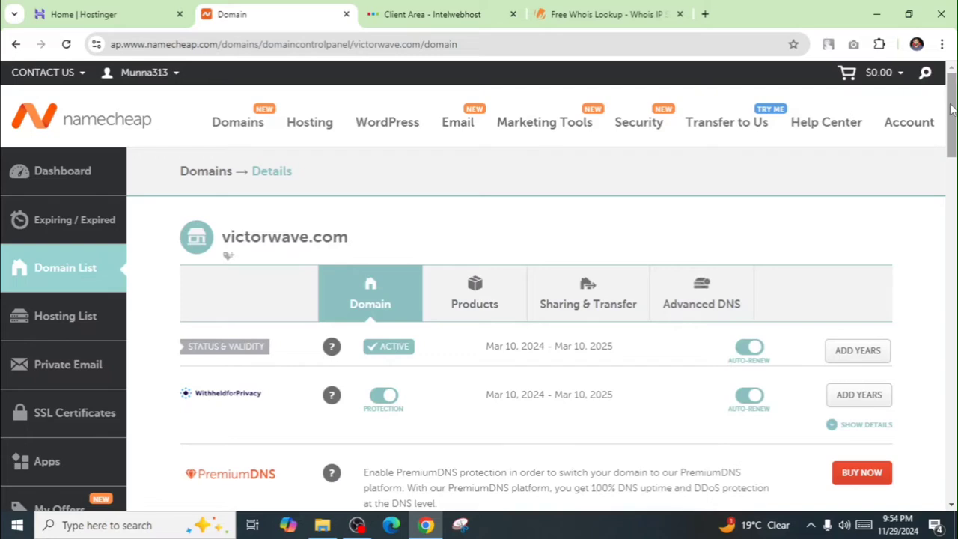
Select Custom DNS as the nameserver type for victorwave.com
{"action": "scroll", "coordinate": [183, 186], "scroll_direction": "down", "scroll_amount": 5}
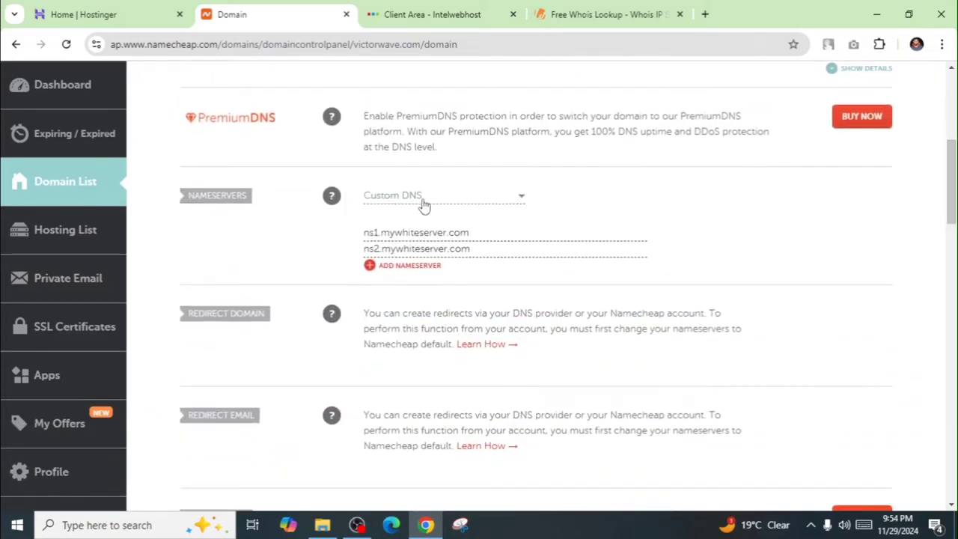
{"action": "left_click", "coordinate": [498, 202]}
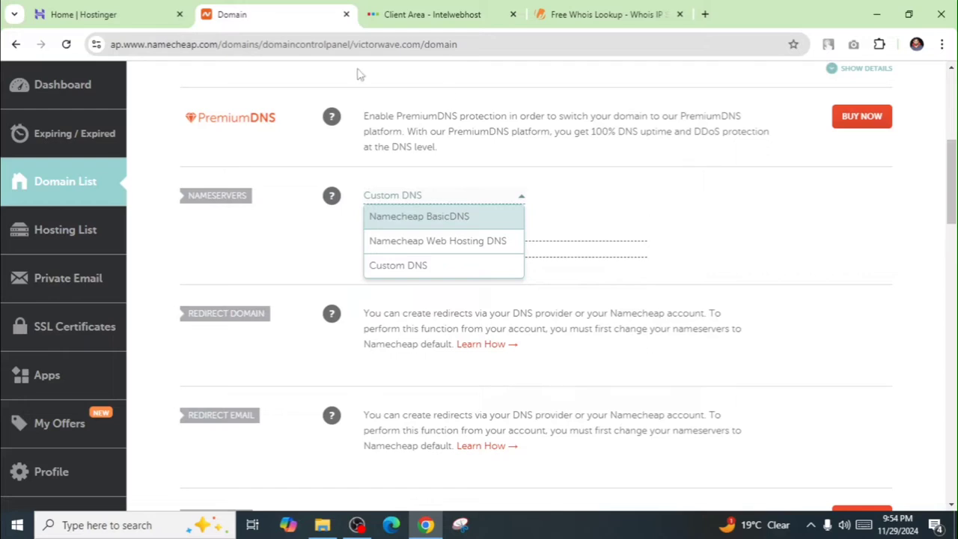
{"action": "left_click", "coordinate": [414, 273]}
Clear both existing custom nameserver entries of victorwave.com
{"action": "left_click", "coordinate": [509, 235]}
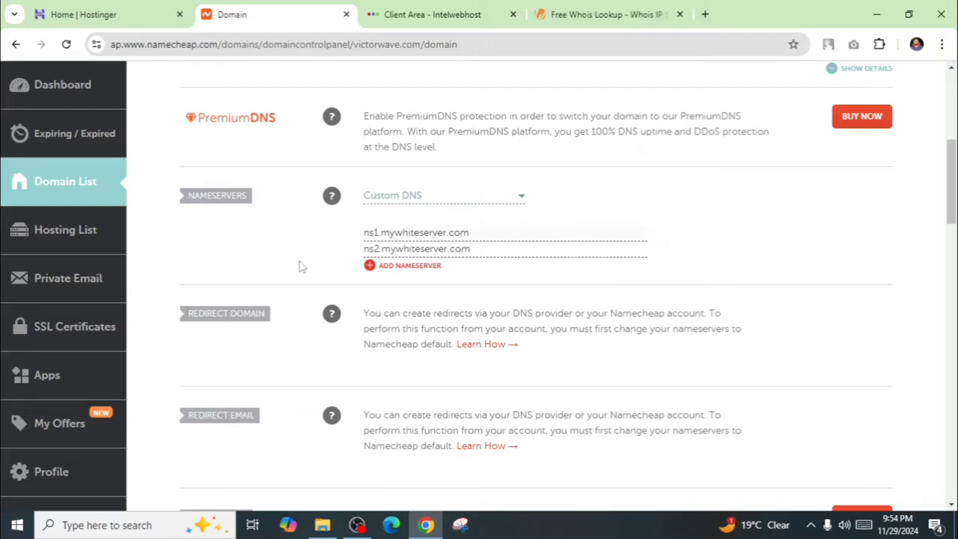
{"action": "key", "text": "ctrl+a"}
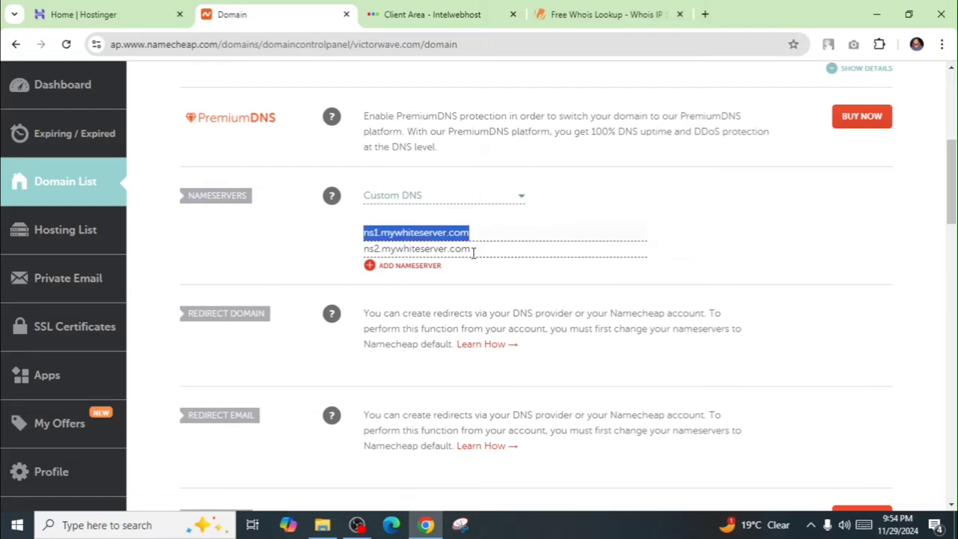
{"action": "key", "text": "BackSpace"}
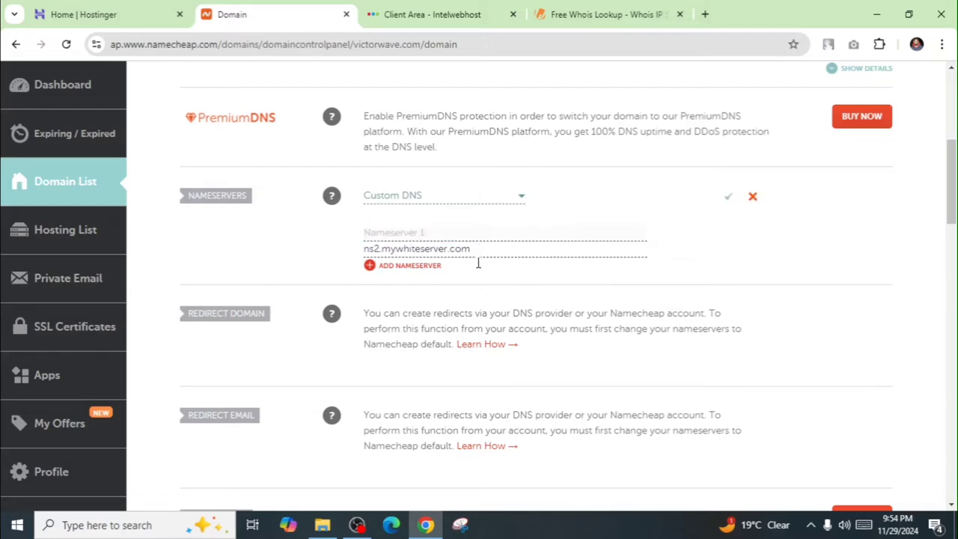
{"action": "left_click", "coordinate": [490, 249]}
{"action": "key", "text": "ctrl+a"}
{"action": "key", "text": "BackSpace"}
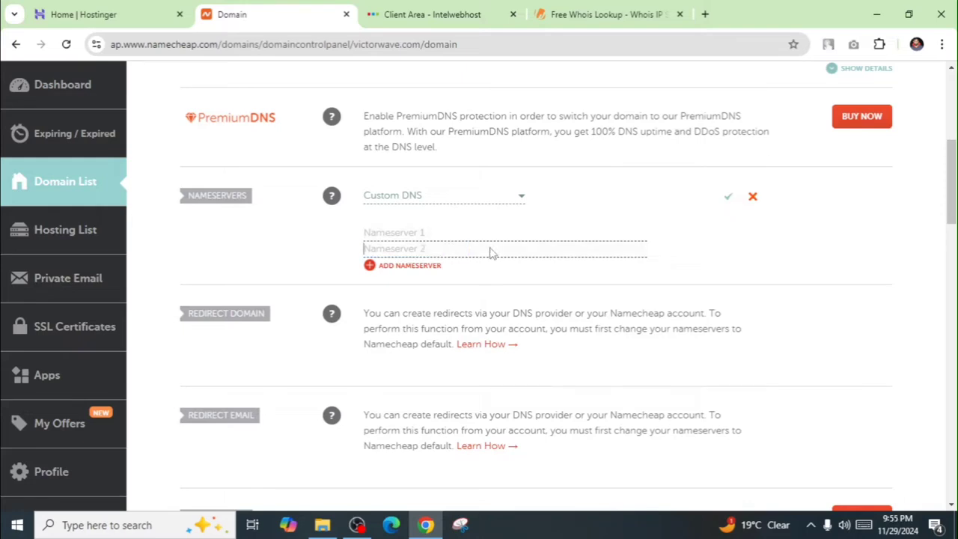
{"action": "left_click", "coordinate": [391, 232]}
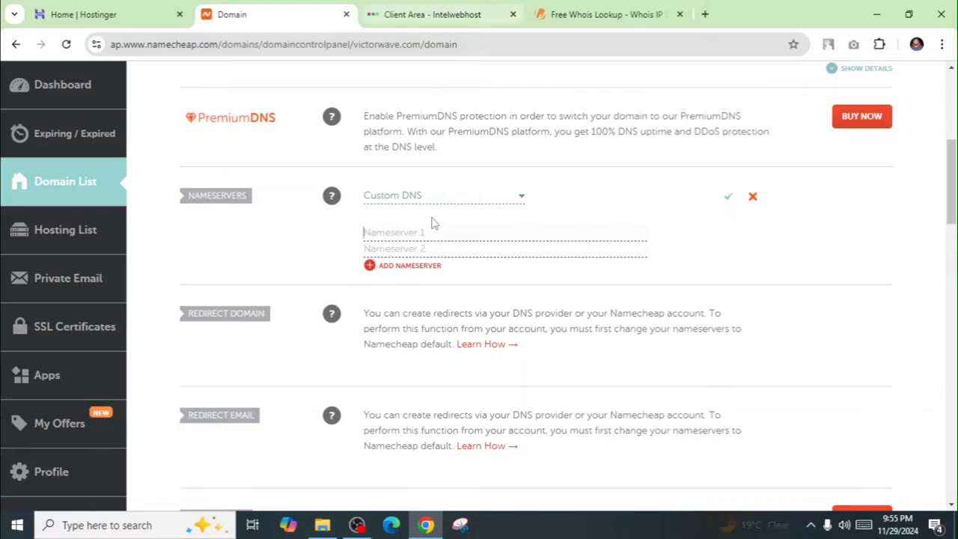
Switch to the Intelwebhost client area and open the details of the Web Hosting - Unmetered NVMe SSD service
{"action": "left_click", "coordinate": [396, 13]}
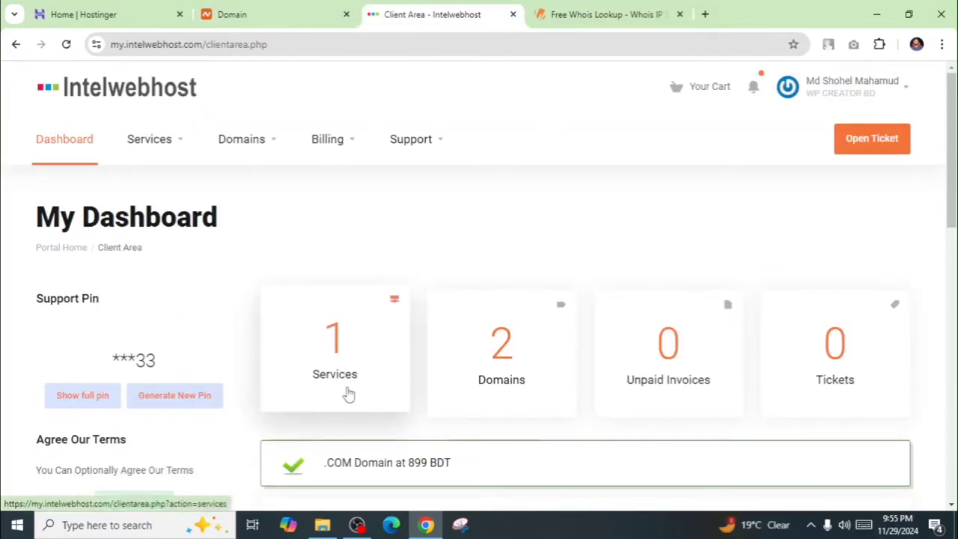
{"action": "left_click", "coordinate": [327, 349]}
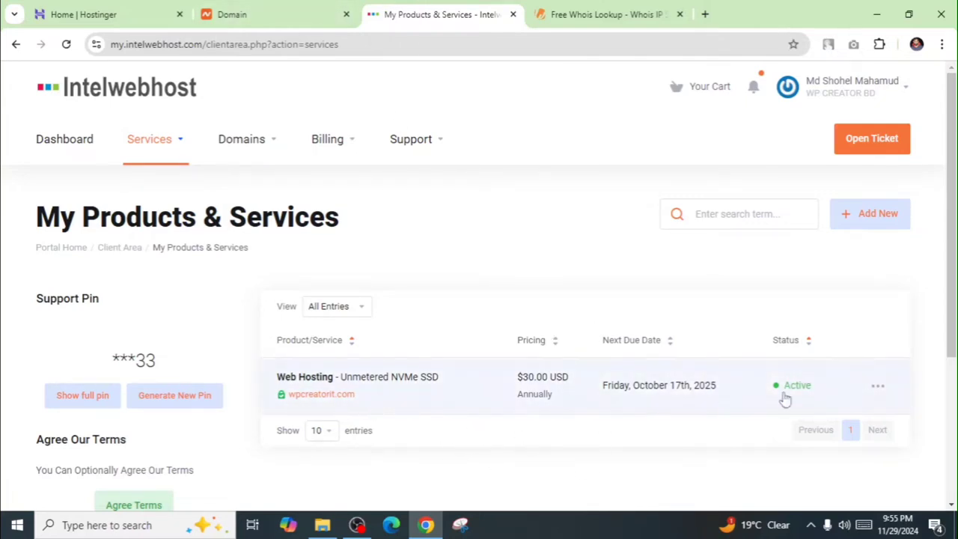
{"action": "left_click", "coordinate": [874, 389]}
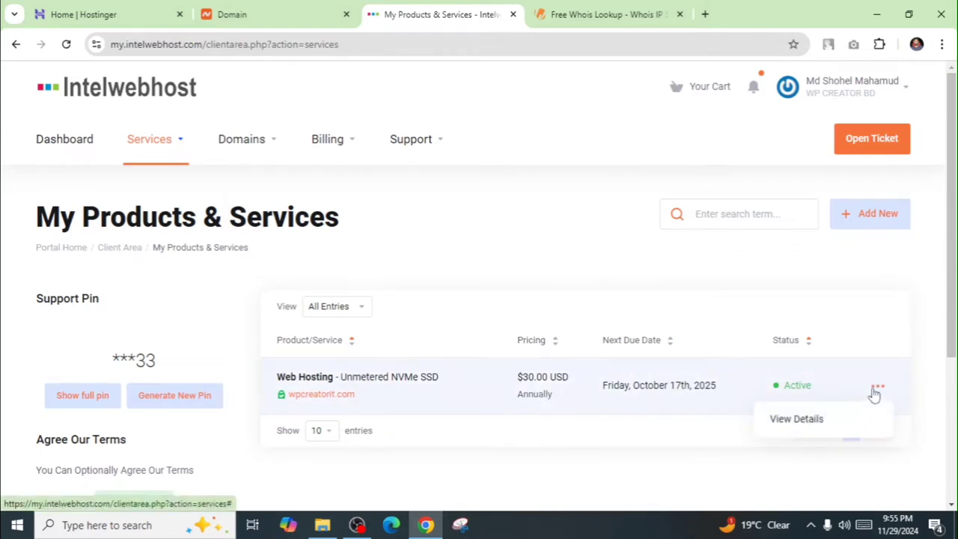
{"action": "left_click", "coordinate": [805, 420]}
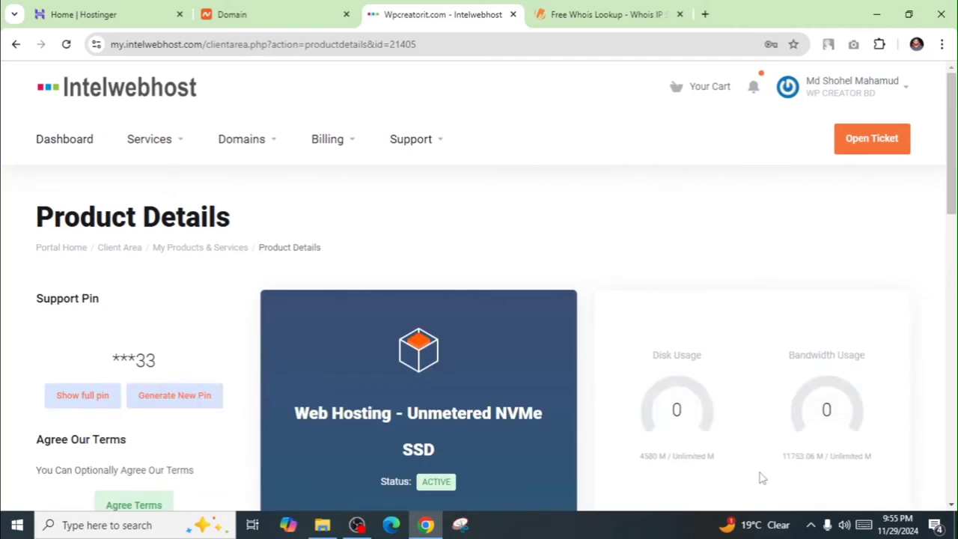
Copy ns5.mywhiteserver.com from the hosting service details and enter it as Nameserver 1 for victorwave.com in Namecheap
{"action": "left_click_drag", "start_coordinate": [953, 145], "coordinate": [957, 170]}
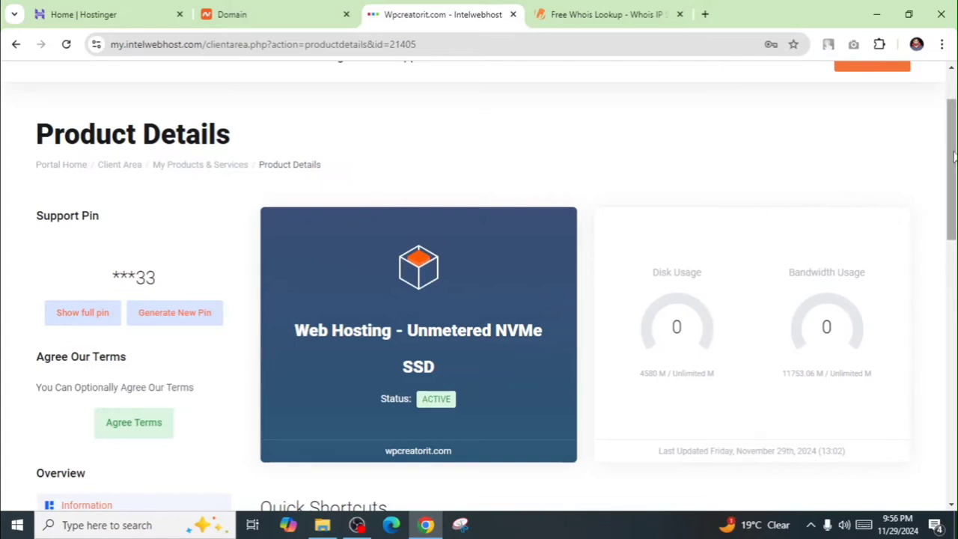
{"action": "left_click_drag", "start_coordinate": [952, 139], "coordinate": [952, 265]}
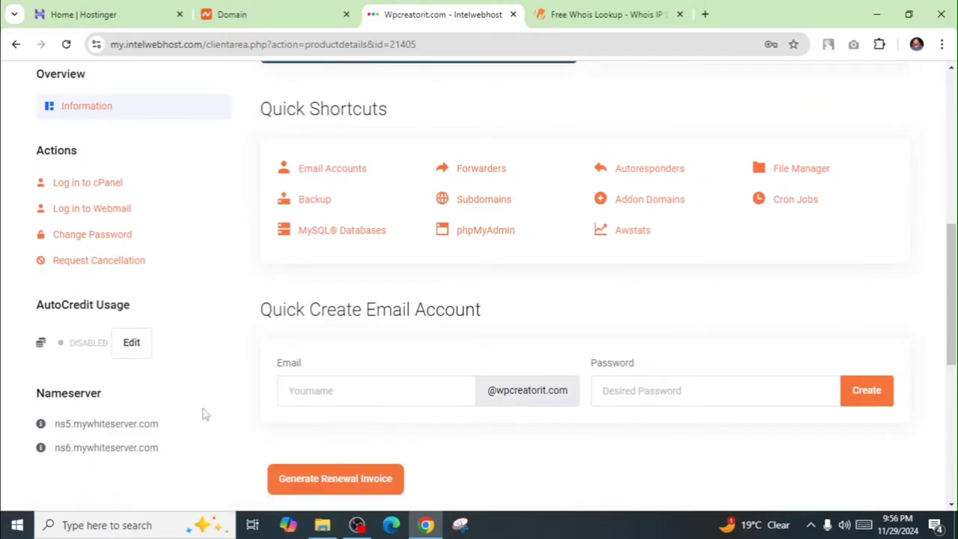
{"action": "left_click", "coordinate": [600, 390]}
{"action": "left_click_drag", "start_coordinate": [56, 424], "coordinate": [158, 434]}
{"action": "key", "text": "ctrl+c"}
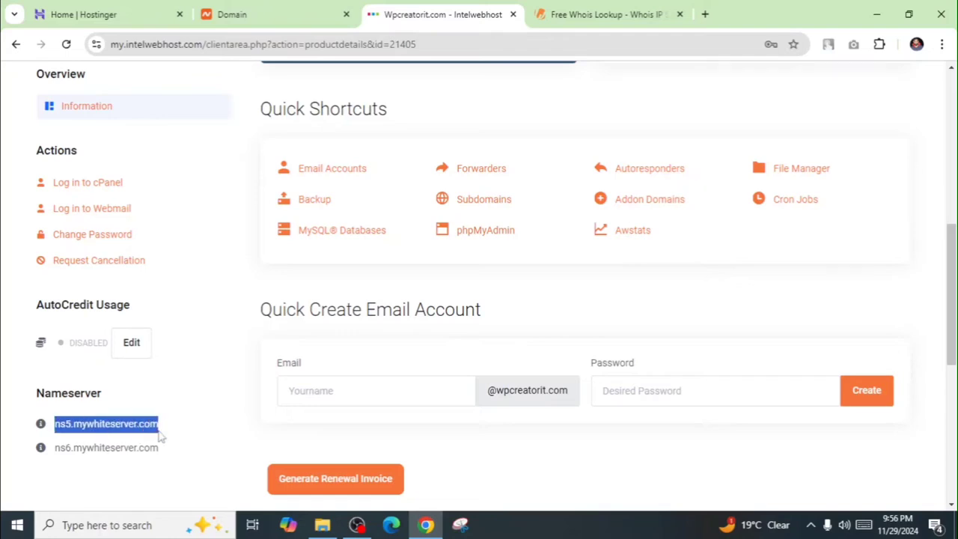
{"action": "right_click", "coordinate": [149, 428]}
{"action": "left_click", "coordinate": [171, 276]}
{"action": "key", "text": "ctrl+shift+Tab"}
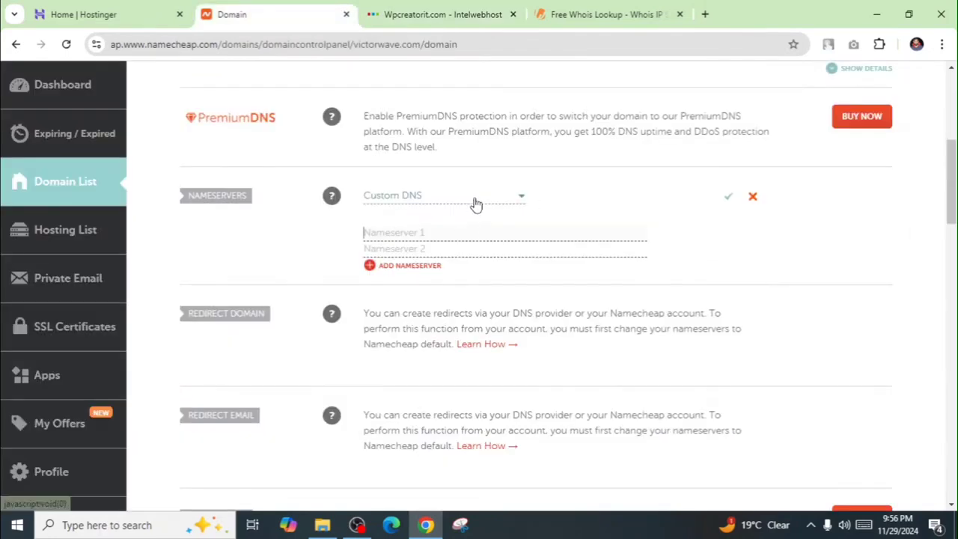
{"action": "left_click", "coordinate": [404, 232]}
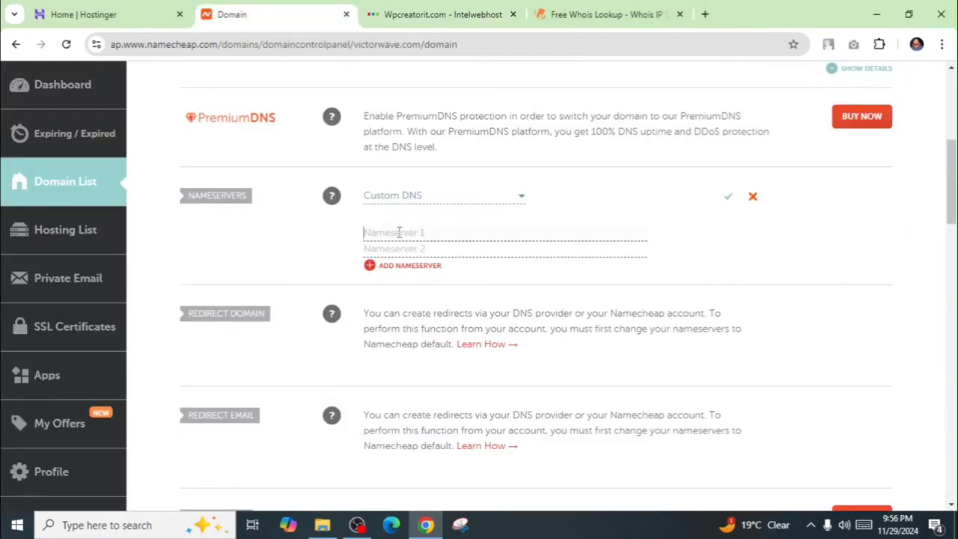
{"action": "key", "text": "ctrl+v"}
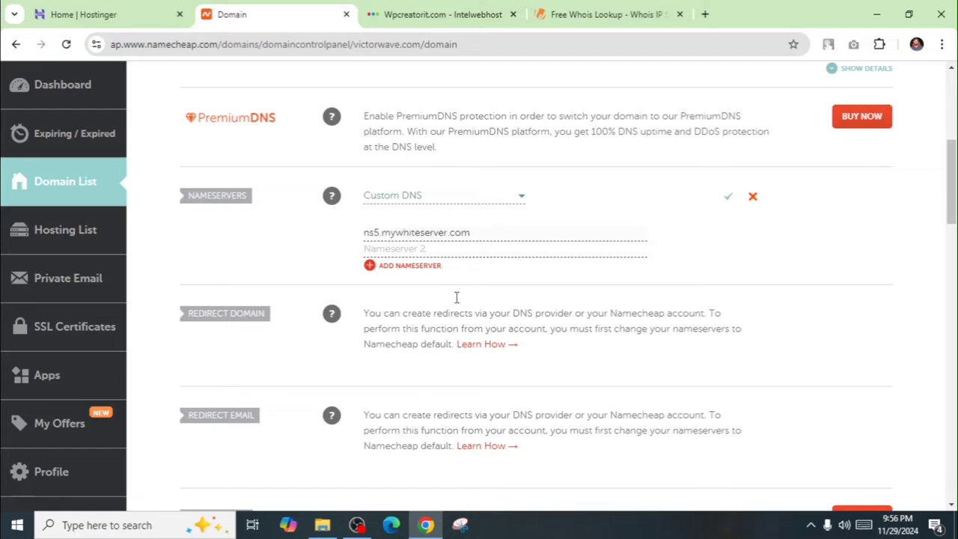
Copy ns6.mywhiteserver.com from the Intelwebhost service details, enter it as Nameserver 2 for victorwave.com in Namecheap, and save the nameservers
{"action": "left_click", "coordinate": [453, 15]}
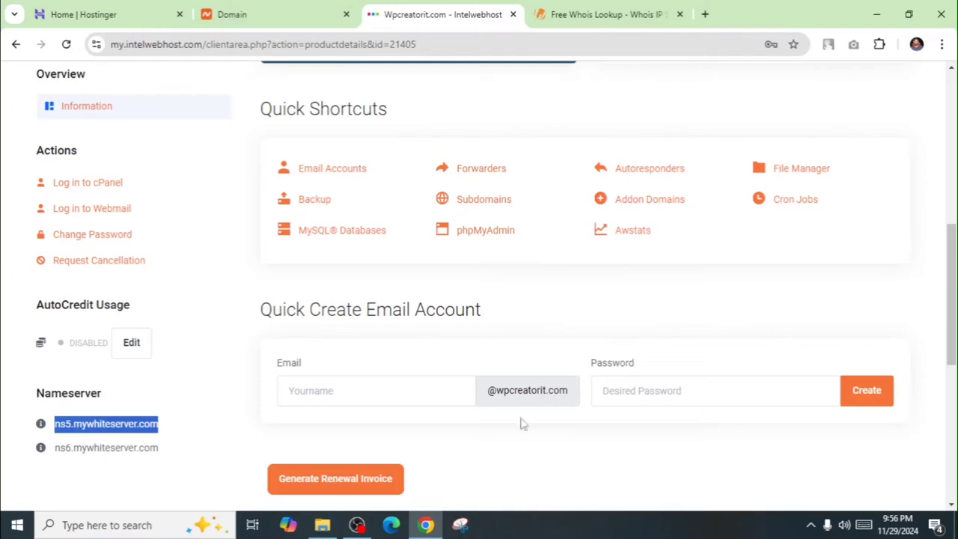
{"action": "left_click", "coordinate": [305, 9]}
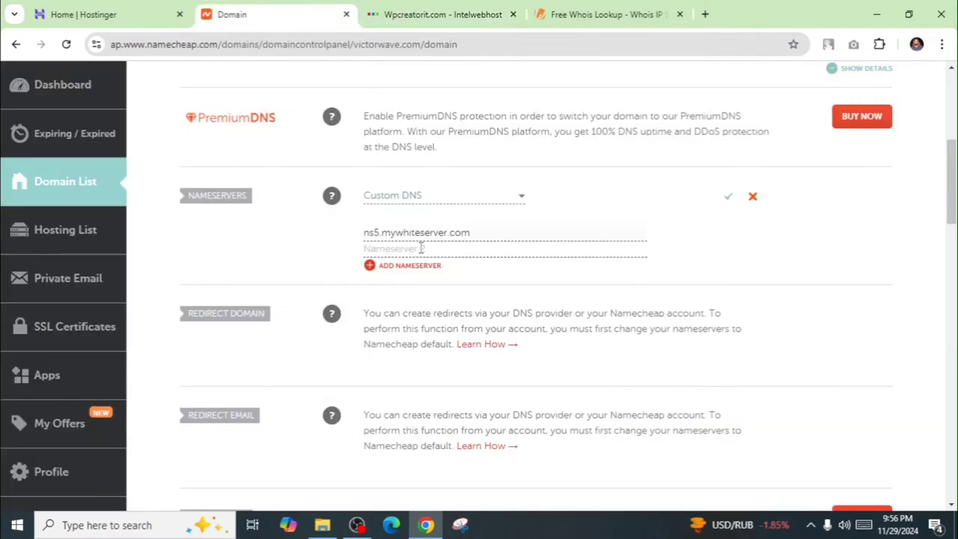
{"action": "left_click", "coordinate": [423, 248]}
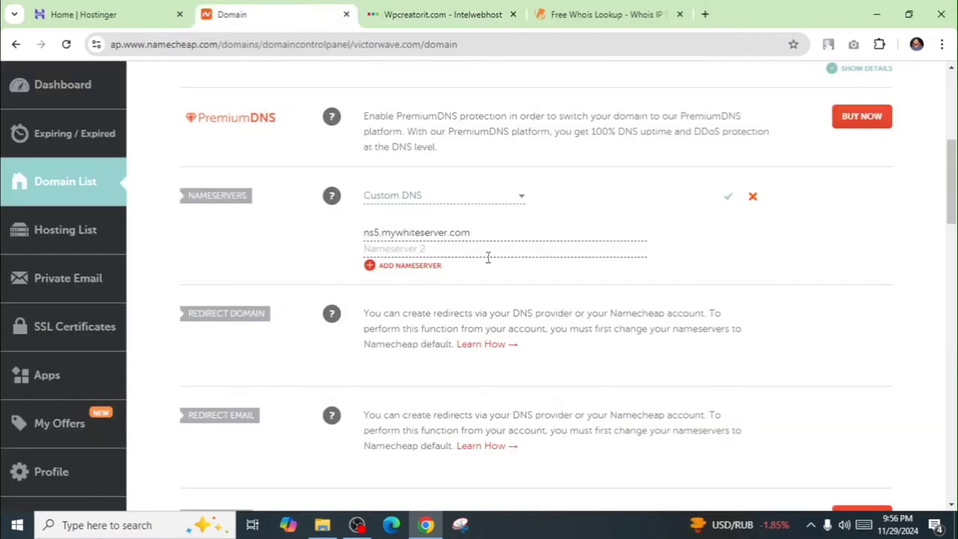
{"action": "left_click", "coordinate": [449, 13]}
{"action": "left_click", "coordinate": [55, 447]}
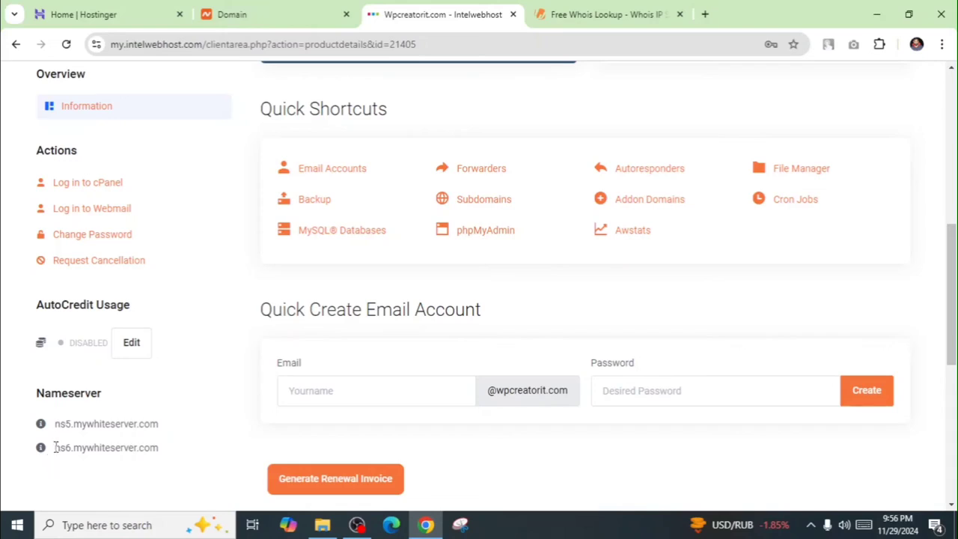
{"action": "left_click_drag", "start_coordinate": [56, 447], "coordinate": [163, 449]}
{"action": "key", "text": "ctrl+c"}
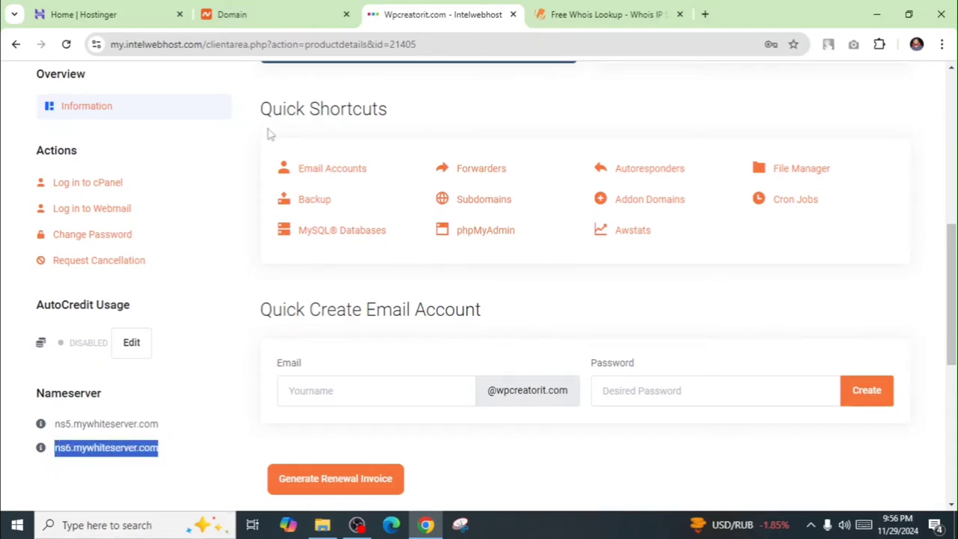
{"action": "left_click", "coordinate": [263, 15]}
{"action": "left_click", "coordinate": [374, 250]}
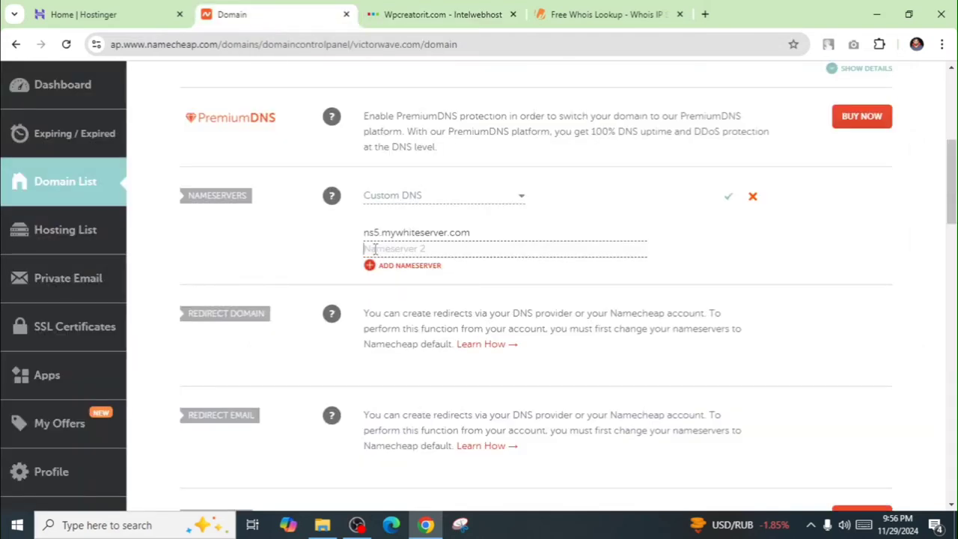
{"action": "key", "text": "ctrl+v"}
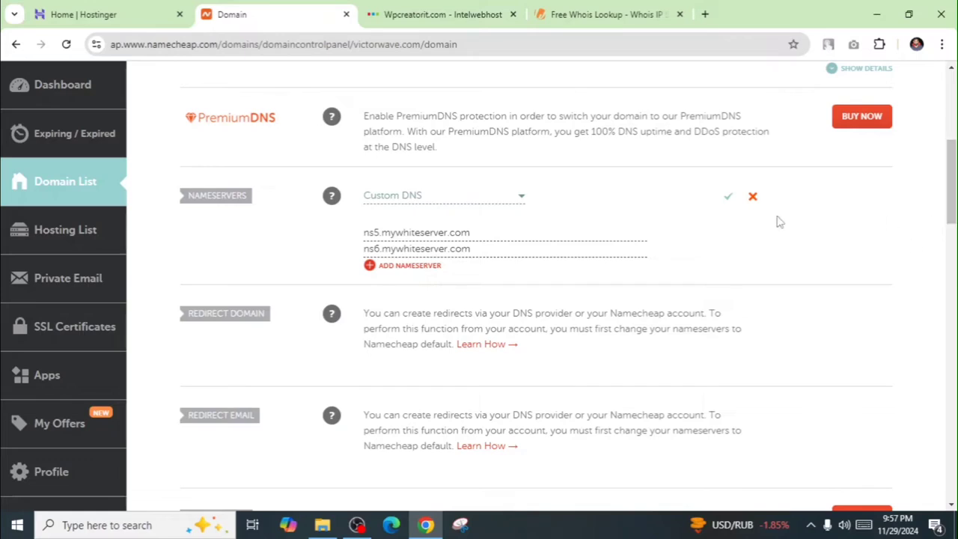
{"action": "left_click", "coordinate": [726, 200]}
Copy the domain name victorwave.com from Namecheap and look it up in the Whois domain lookup
{"action": "left_click", "coordinate": [582, 15]}
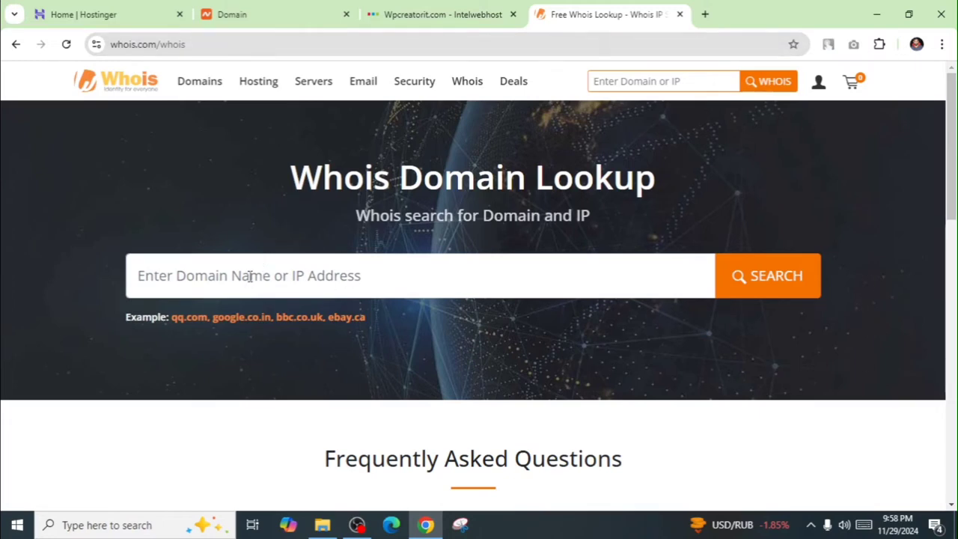
{"action": "left_click", "coordinate": [287, 9]}
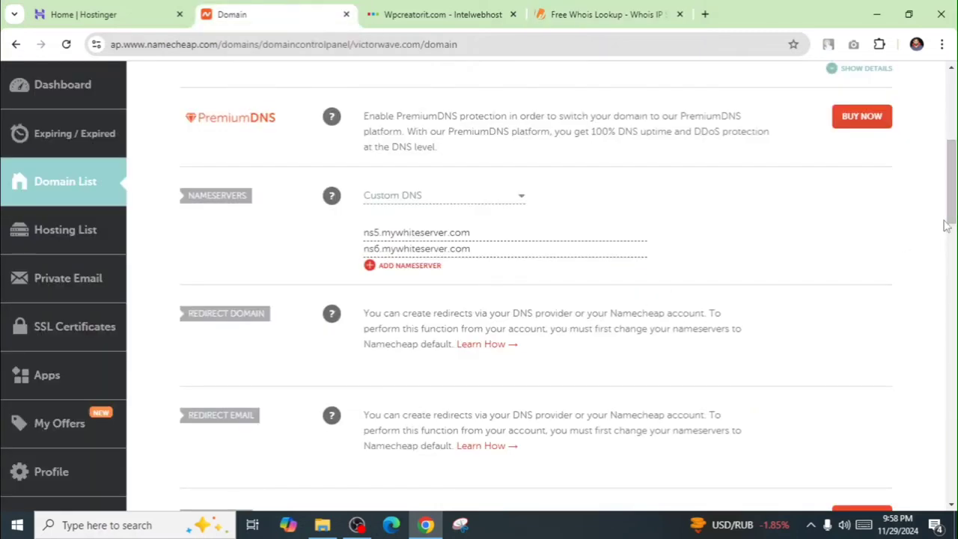
{"action": "left_click_drag", "start_coordinate": [946, 226], "coordinate": [913, 157]}
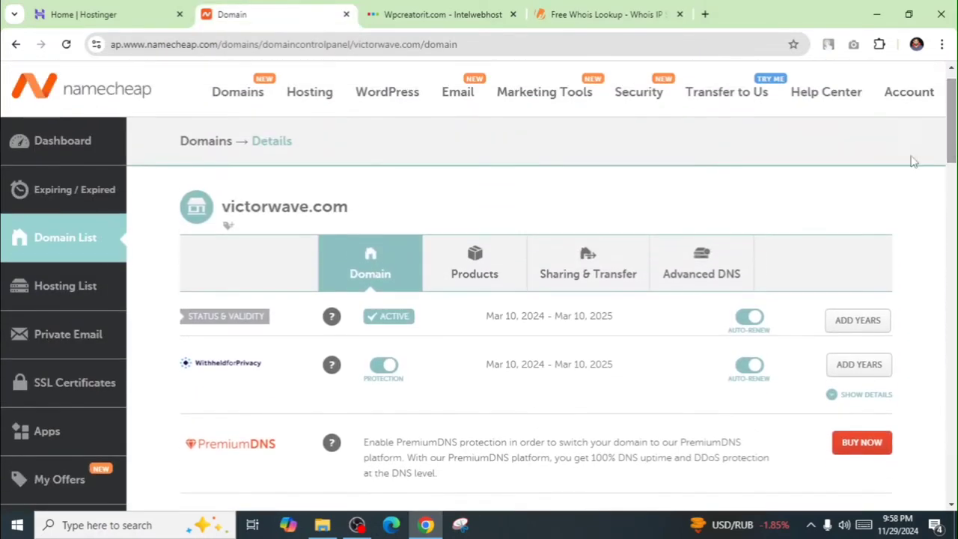
{"action": "left_click_drag", "start_coordinate": [224, 207], "coordinate": [363, 210]}
{"action": "left_click", "coordinate": [222, 213]}
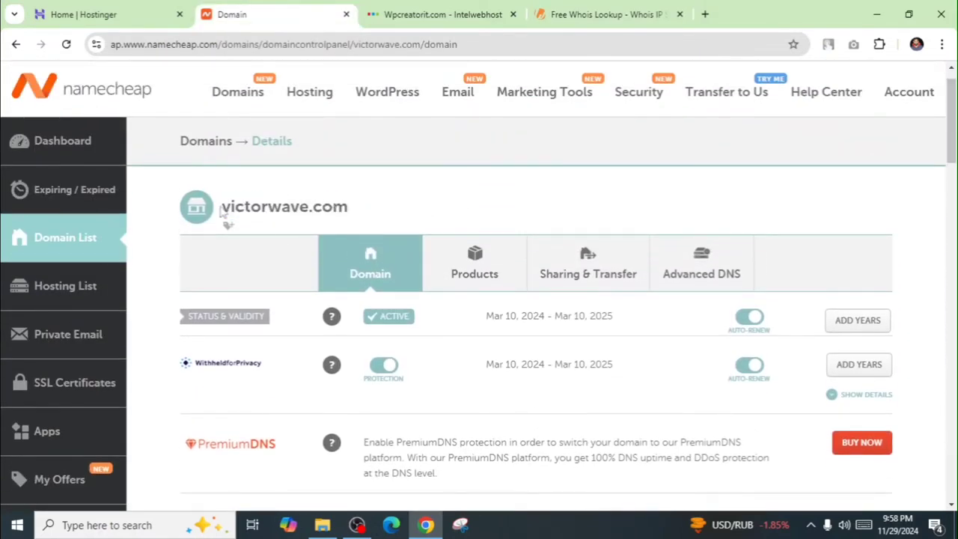
{"action": "left_click_drag", "start_coordinate": [222, 206], "coordinate": [347, 208]}
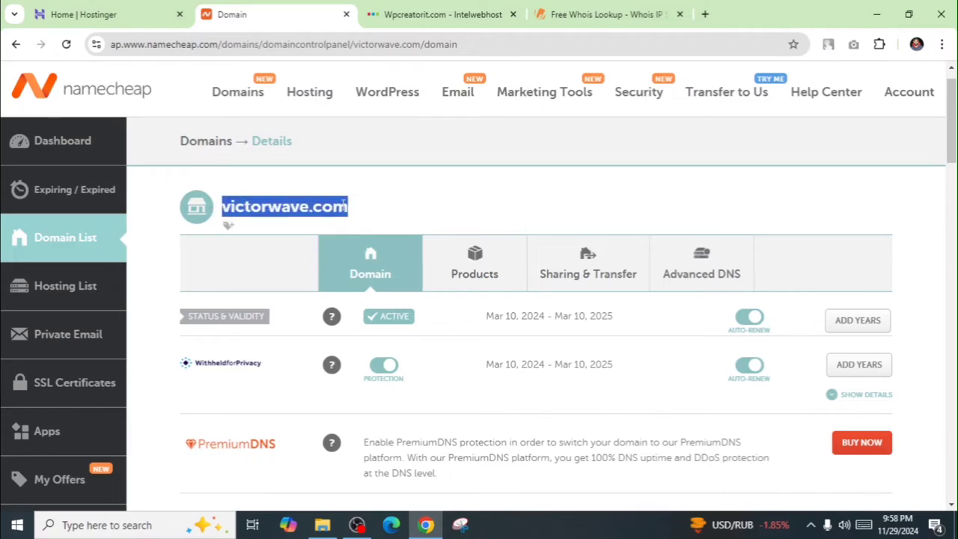
{"action": "right_click", "coordinate": [340, 212]}
{"action": "left_click", "coordinate": [376, 224]}
{"action": "left_click", "coordinate": [607, 15]}
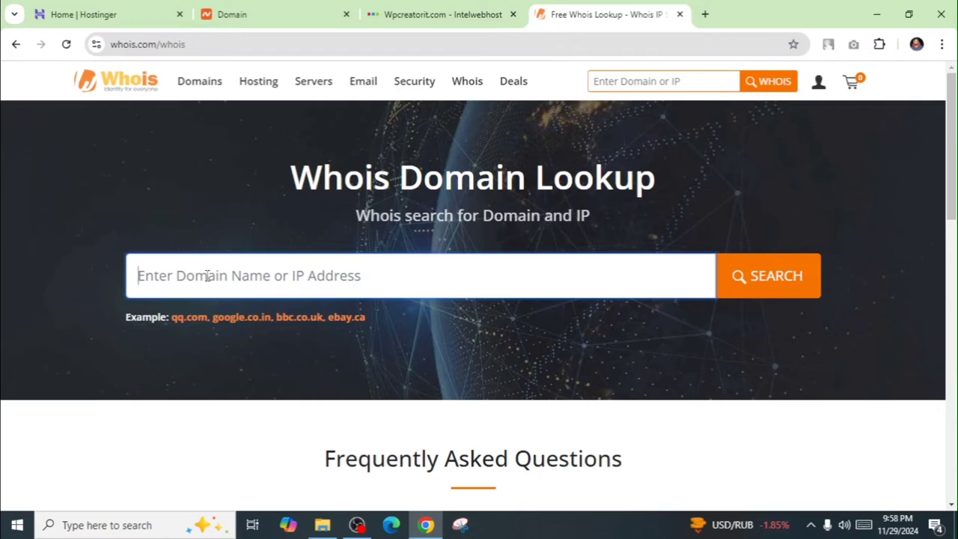
{"action": "key", "text": "ctrl+v"}
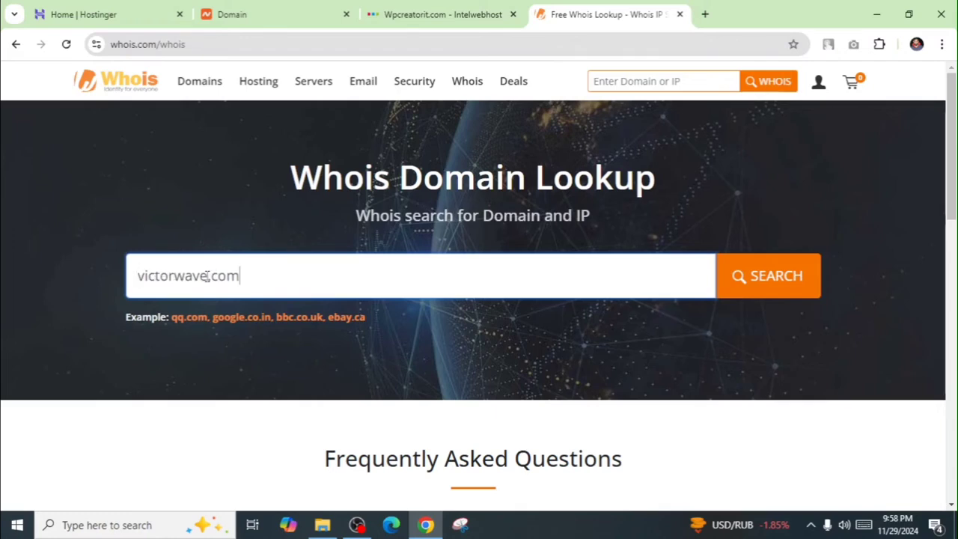
{"action": "left_click", "coordinate": [778, 276]}
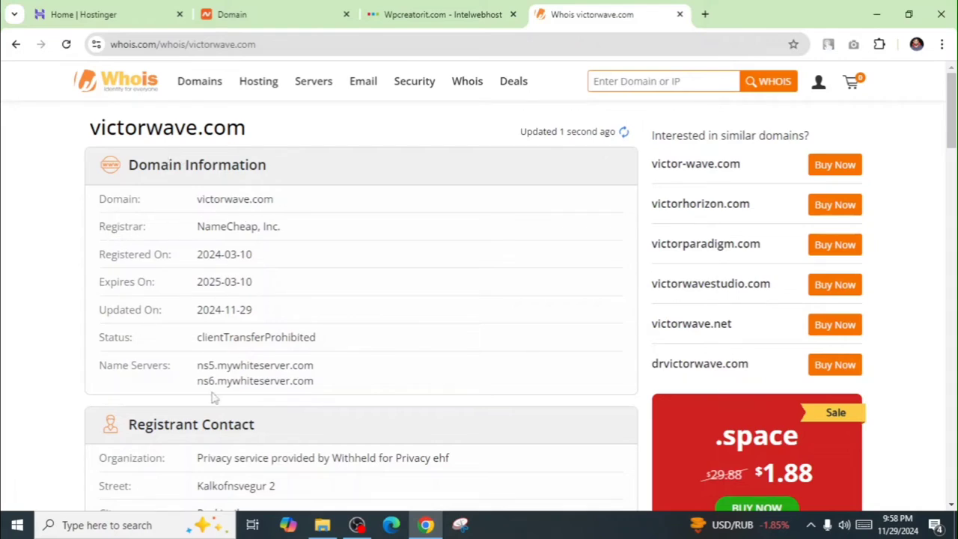
Check the name servers listed in the Whois record of victorwave.com and refresh the record
{"action": "left_click_drag", "start_coordinate": [102, 364], "coordinate": [307, 365]}
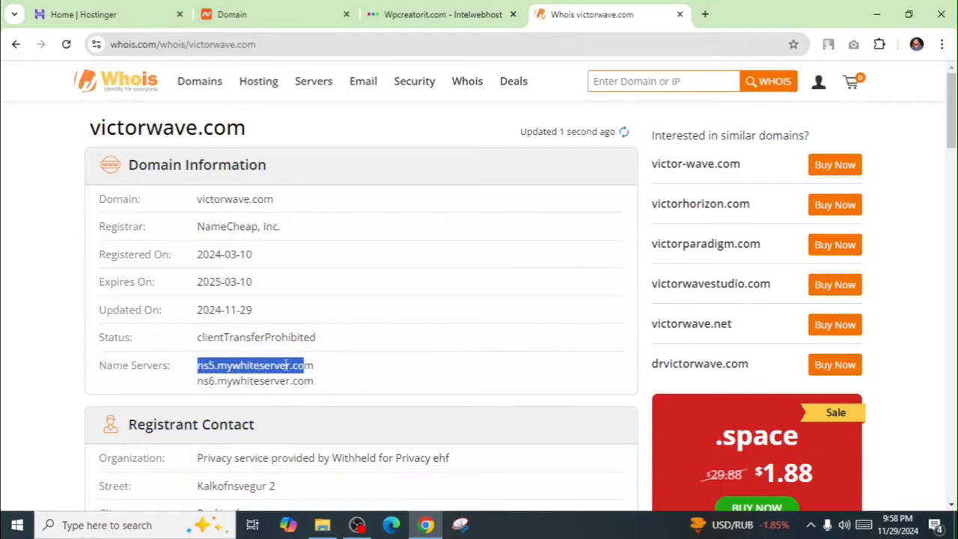
{"action": "left_click_drag", "start_coordinate": [205, 380], "coordinate": [343, 382]}
{"action": "left_click", "coordinate": [343, 382]}
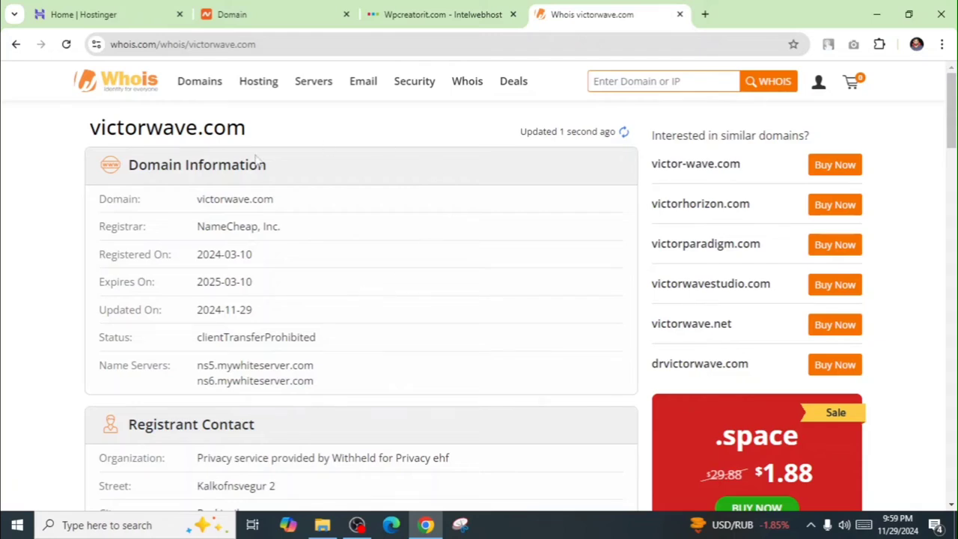
{"action": "left_click", "coordinate": [625, 133]}
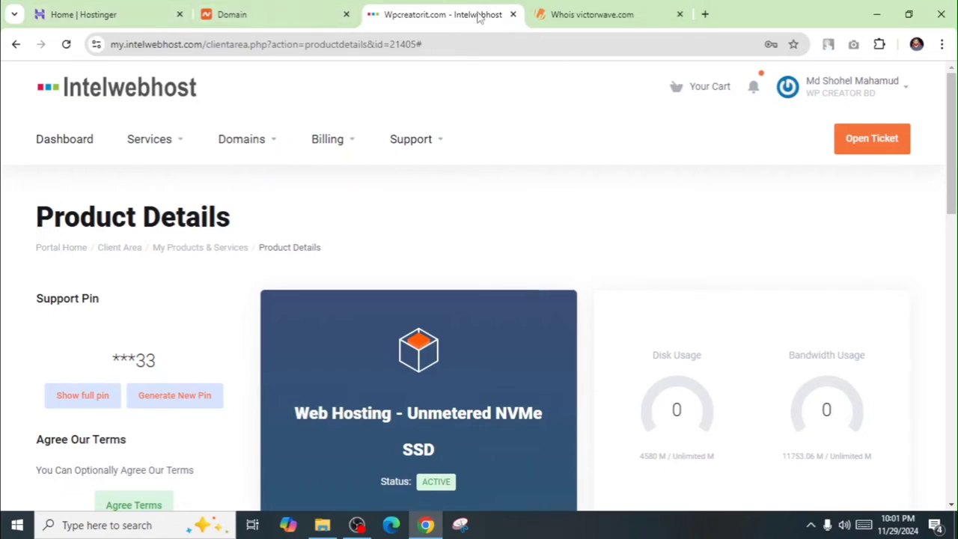
Go to the domain list in the Intelwebhost client area and open the nameserver management of swapbd.com
{"action": "left_click_drag", "start_coordinate": [956, 102], "coordinate": [954, 82]}
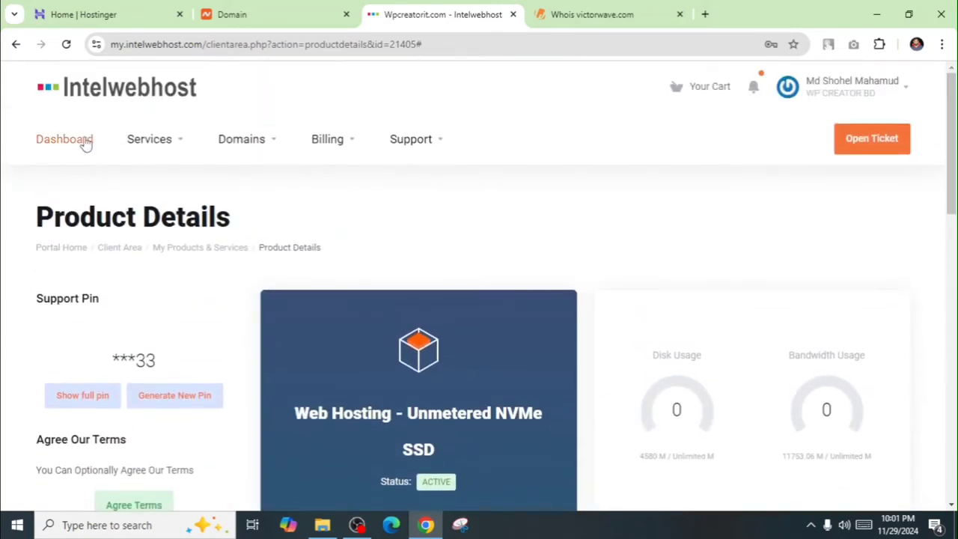
{"action": "left_click", "coordinate": [85, 142]}
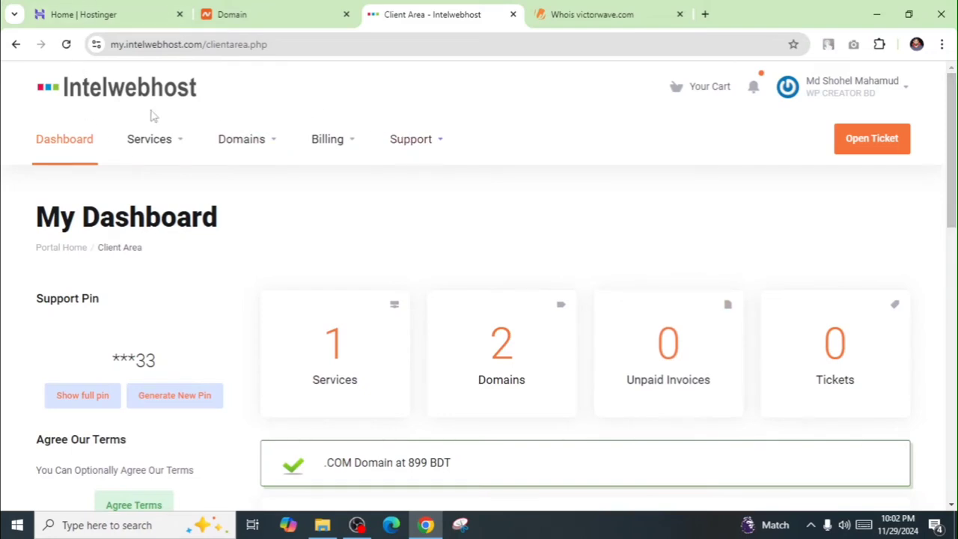
{"action": "left_click", "coordinate": [522, 360]}
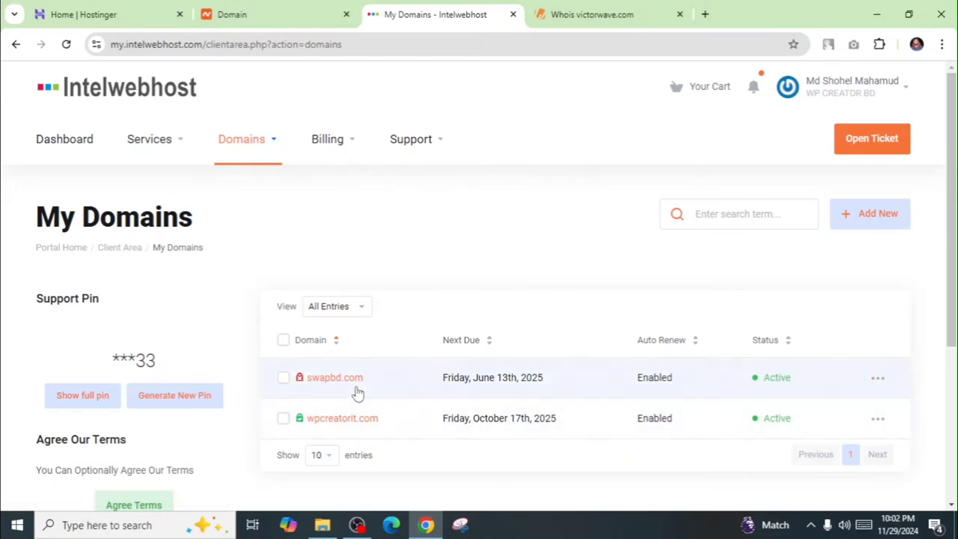
{"action": "left_click", "coordinate": [878, 380]}
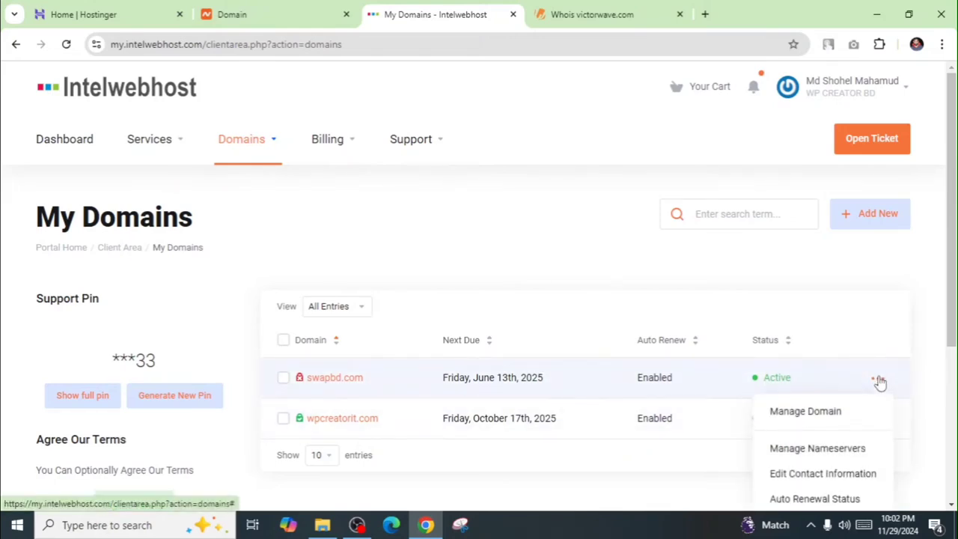
{"action": "left_click", "coordinate": [853, 451]}
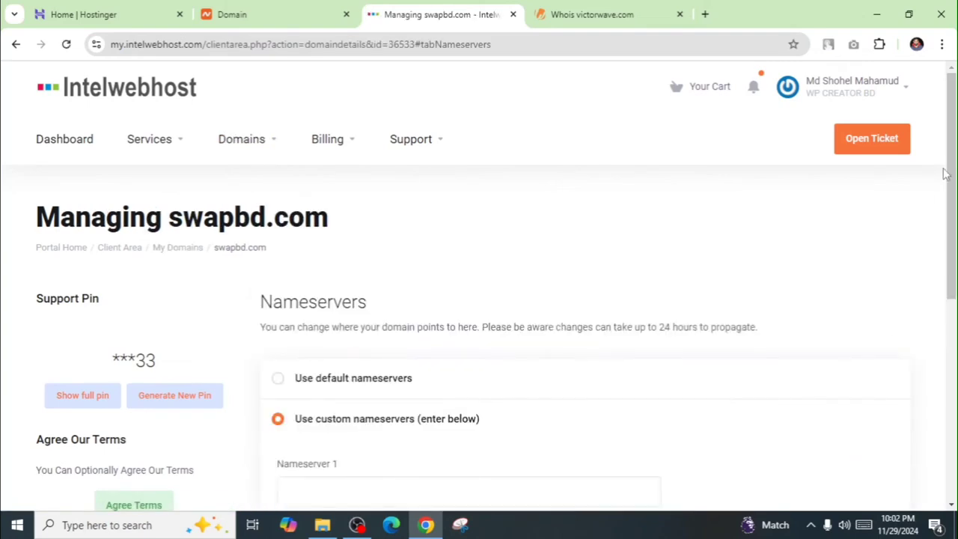
Examine the custom nameserver fields of swapbd.com and return to the domain list
{"action": "left_click_drag", "start_coordinate": [953, 167], "coordinate": [955, 302]}
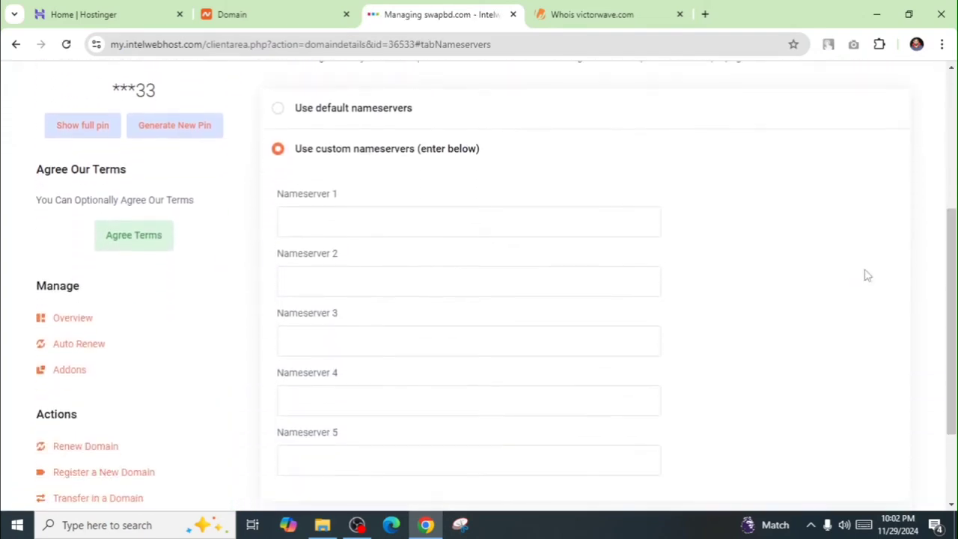
{"action": "left_click", "coordinate": [343, 217]}
{"action": "left_click", "coordinate": [341, 281]}
{"action": "scroll", "coordinate": [458, 96], "scroll_direction": "down", "scroll_amount": 2}
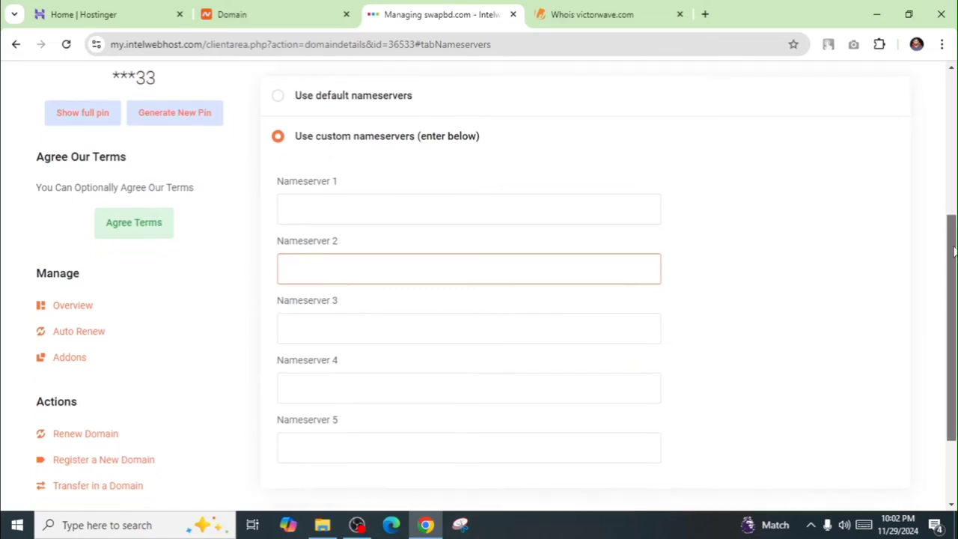
{"action": "left_click_drag", "start_coordinate": [955, 317], "coordinate": [944, 121]}
{"action": "left_click", "coordinate": [15, 45]}
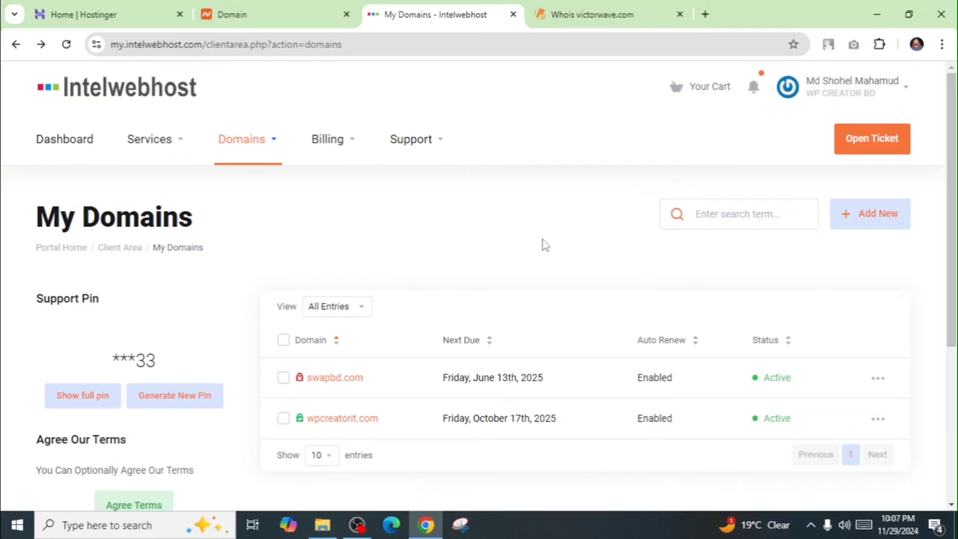
{"action": "left_click", "coordinate": [269, 14]}
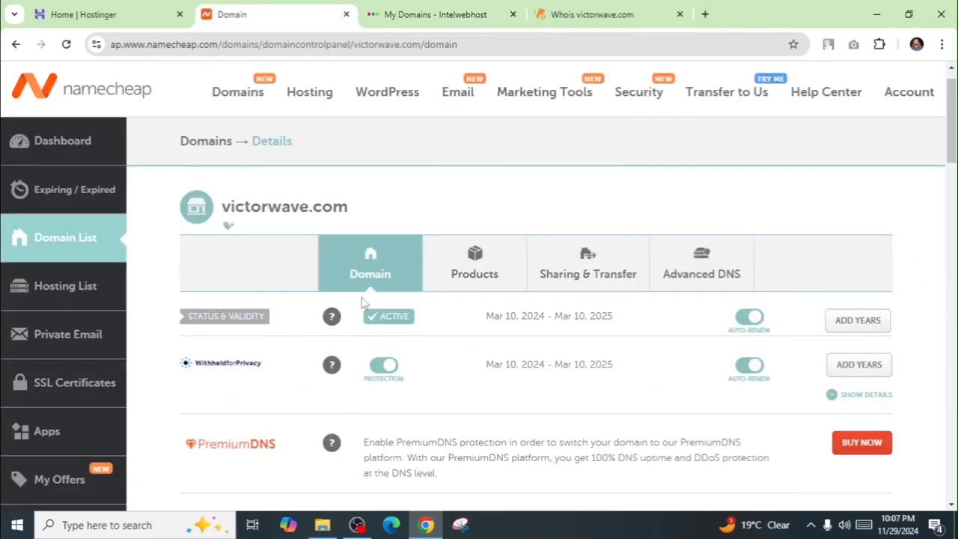
{"action": "left_click", "coordinate": [406, 21]}
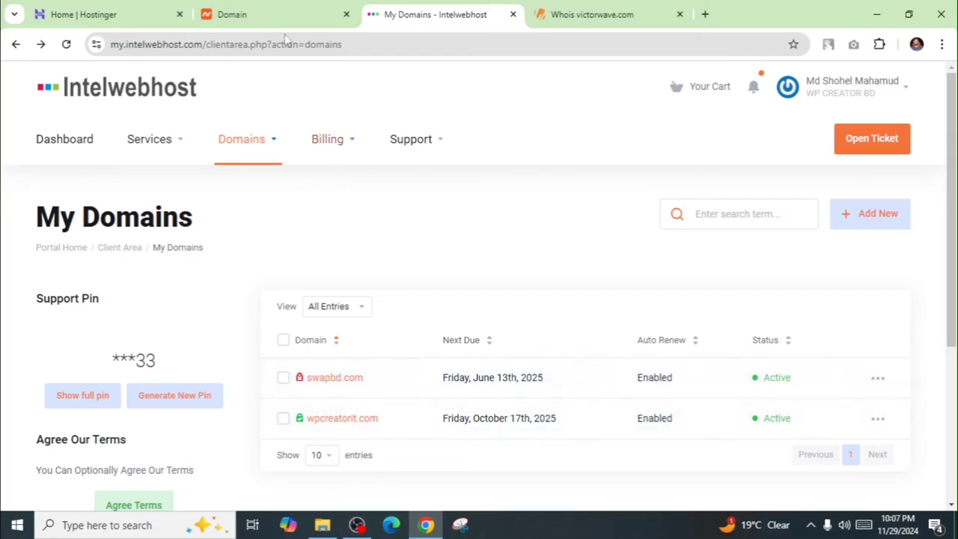
{"action": "left_click", "coordinate": [253, 17]}
{"action": "left_click", "coordinate": [469, 9]}
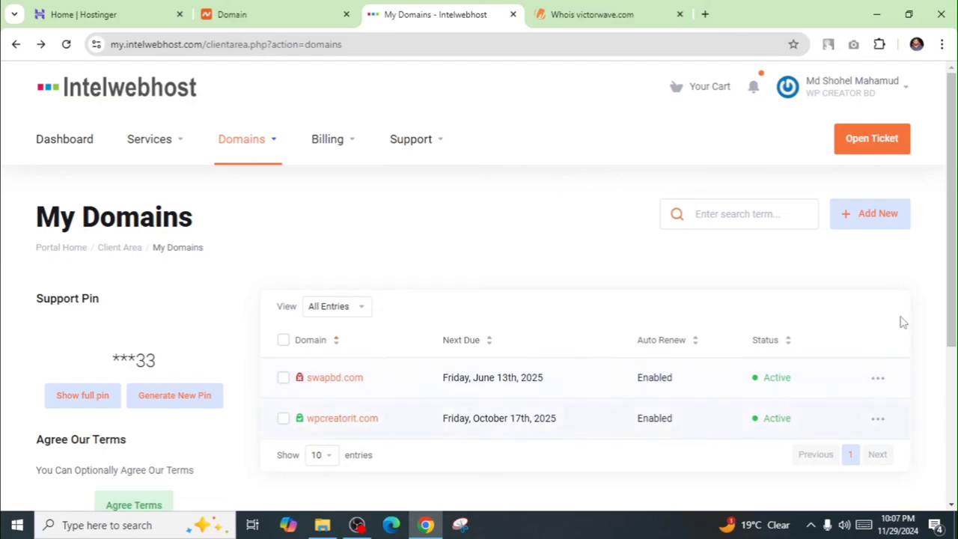
{"action": "mouse_move", "coordinate": [952, 157]}
{"action": "left_mouse_down"}
{"action": "mouse_move", "coordinate": [954, 313]}
{"action": "mouse_move", "coordinate": [949, 159]}
{"action": "left_mouse_up"}
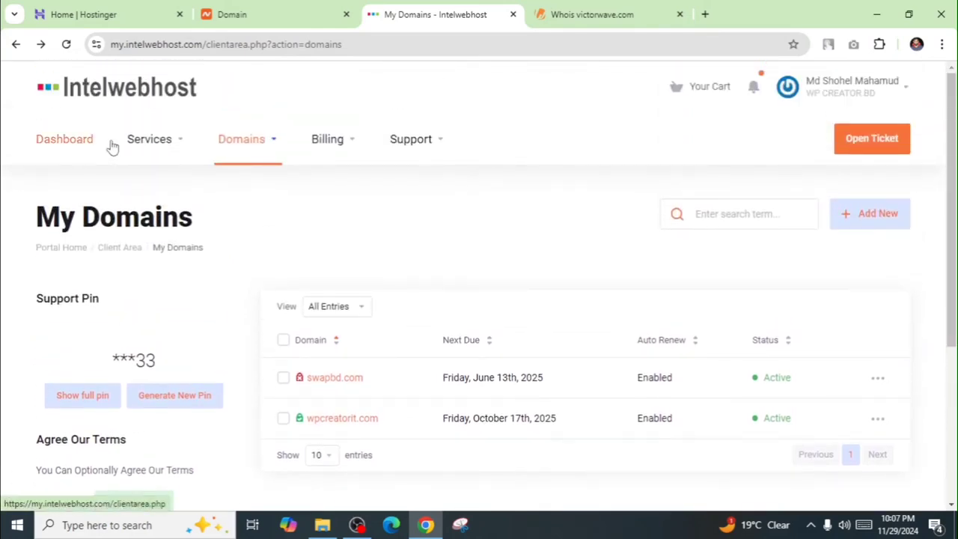
Open the details of the Web Hosting - Unmetered NVMe SSD service from the Intelwebhost services list
{"action": "mouse_move", "coordinate": [145, 148]}
{"action": "left_click", "coordinate": [183, 186]}
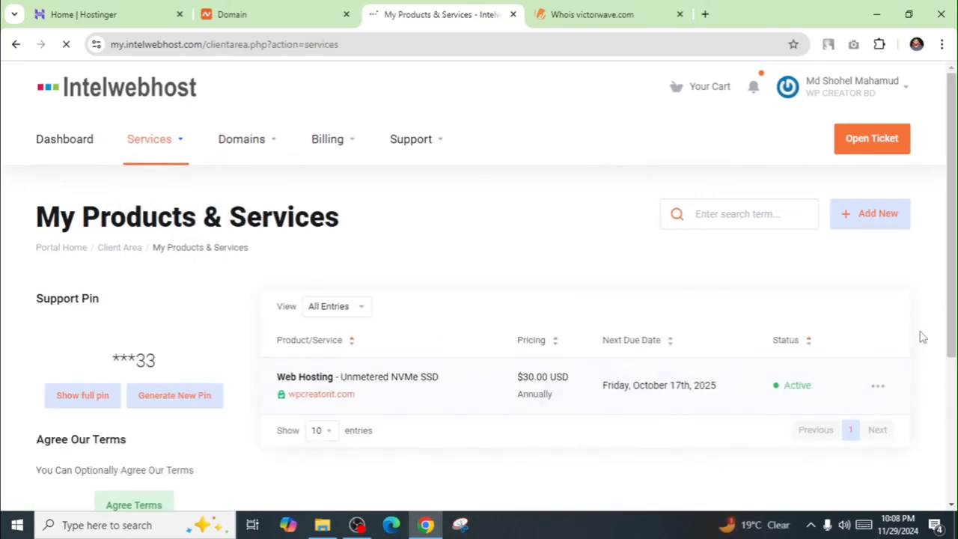
{"action": "left_click", "coordinate": [876, 387]}
{"action": "left_click", "coordinate": [826, 422]}
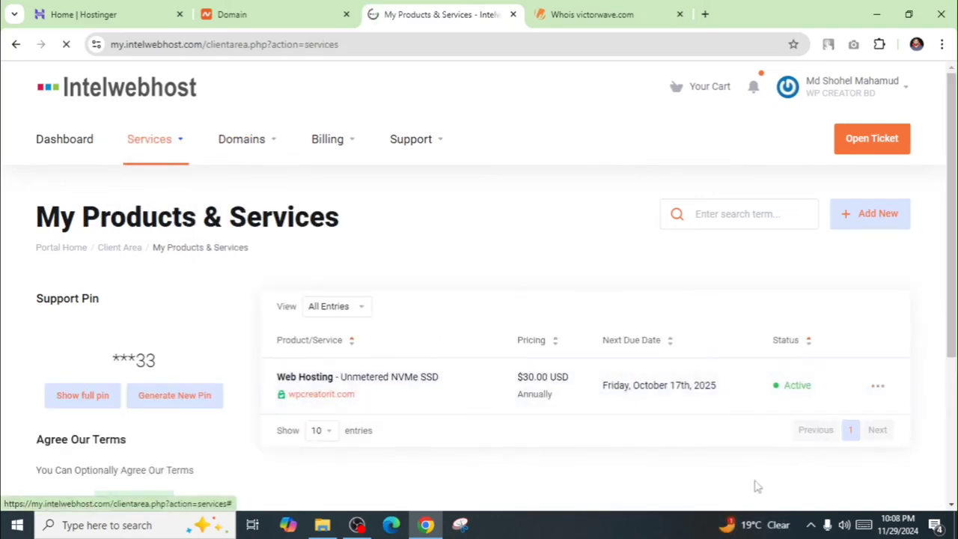
Log in to the hosting service's cPanel and open its Domains management page
{"action": "left_click_drag", "start_coordinate": [955, 148], "coordinate": [957, 258]}
{"action": "left_click", "coordinate": [103, 310]}
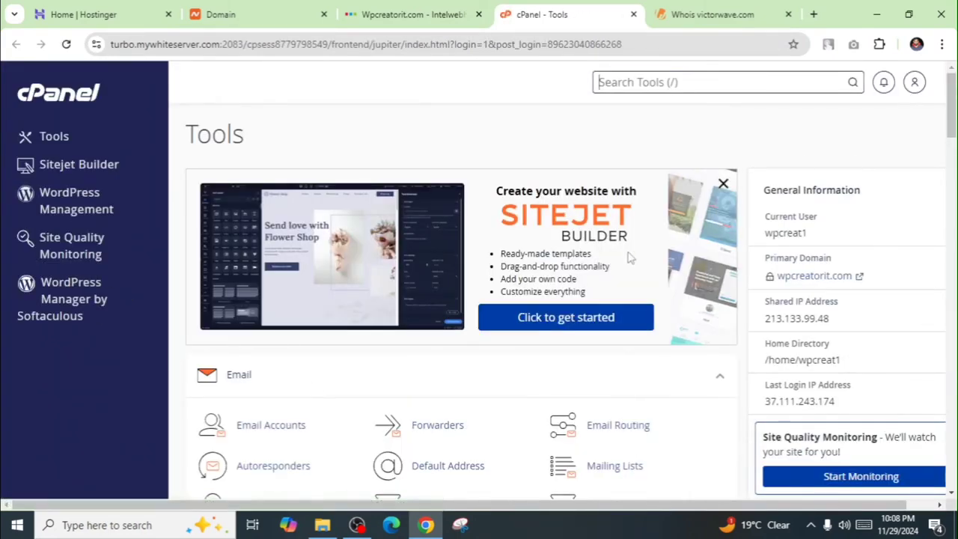
{"action": "left_click_drag", "start_coordinate": [954, 113], "coordinate": [954, 270]}
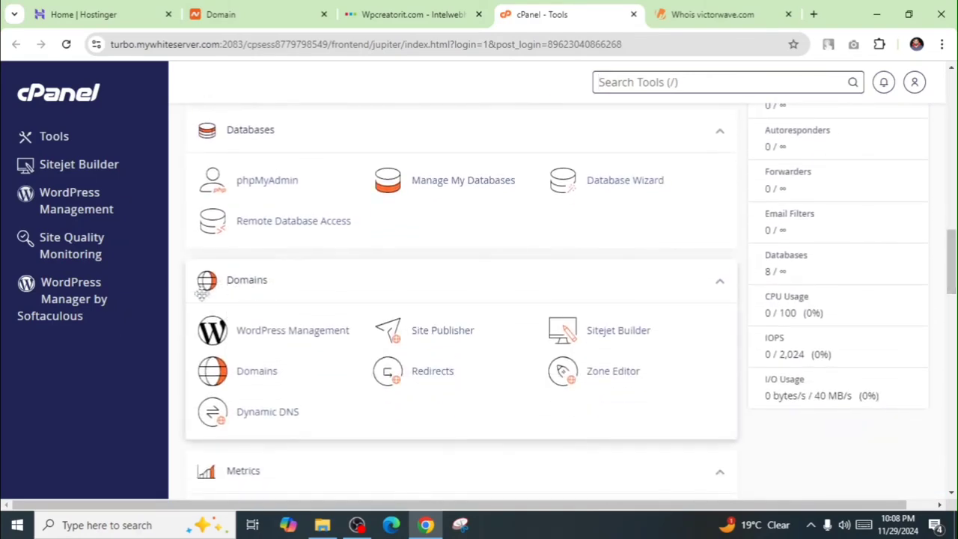
{"action": "left_click", "coordinate": [266, 374]}
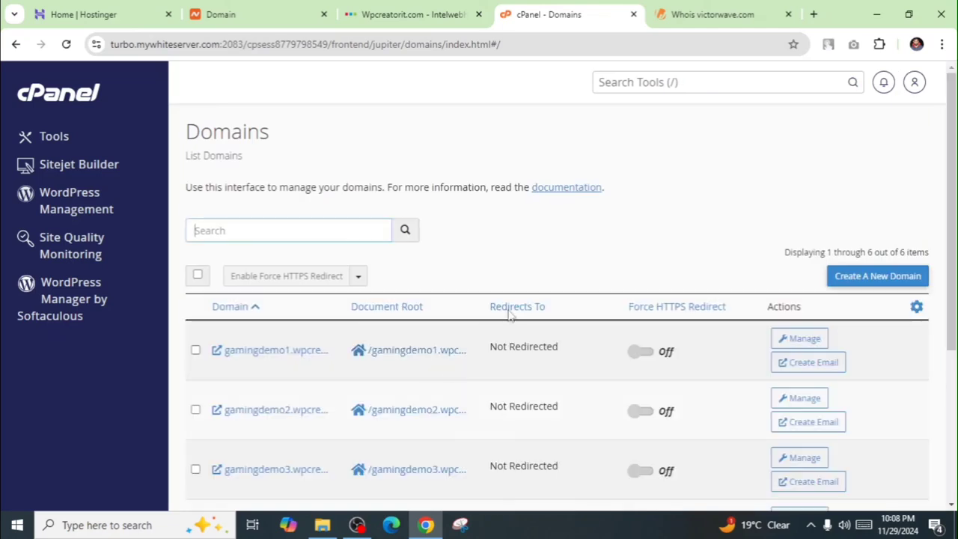
Start creating a new domain in cPanel and enter victorwave.com as its name, copied from the Namecheap domain details page
{"action": "mouse_move", "coordinate": [954, 178]}
{"action": "left_mouse_down"}
{"action": "mouse_move", "coordinate": [957, 377]}
{"action": "mouse_move", "coordinate": [956, 166]}
{"action": "left_mouse_up"}
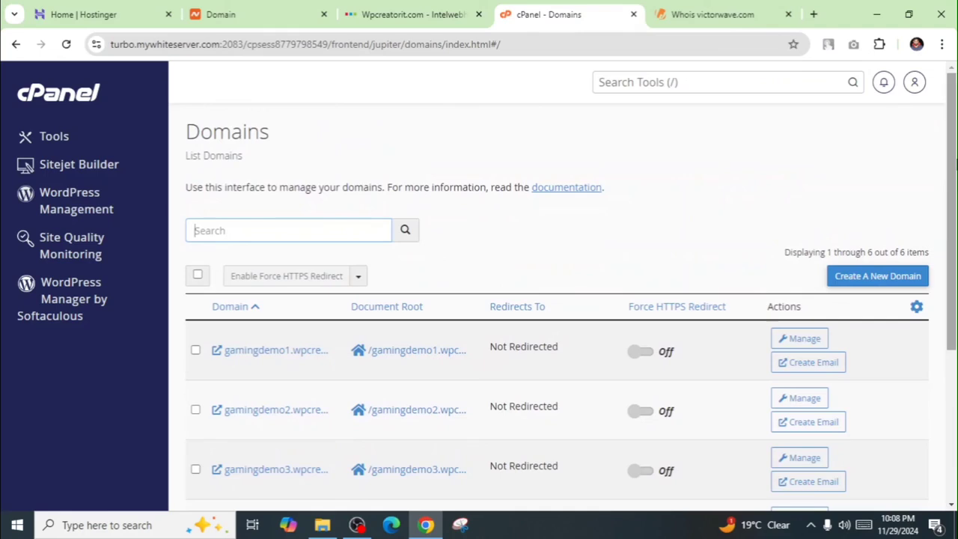
{"action": "left_click", "coordinate": [866, 280]}
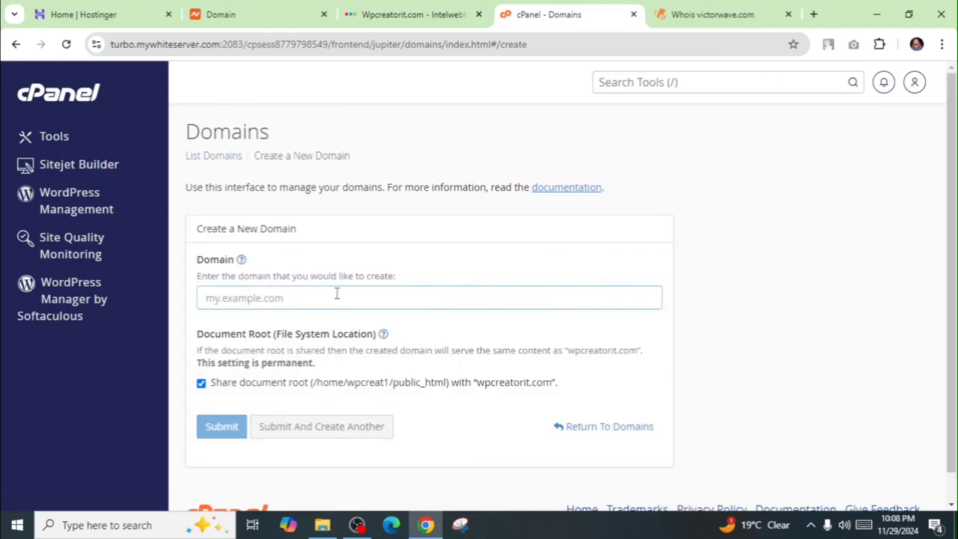
{"action": "left_click", "coordinate": [232, 14]}
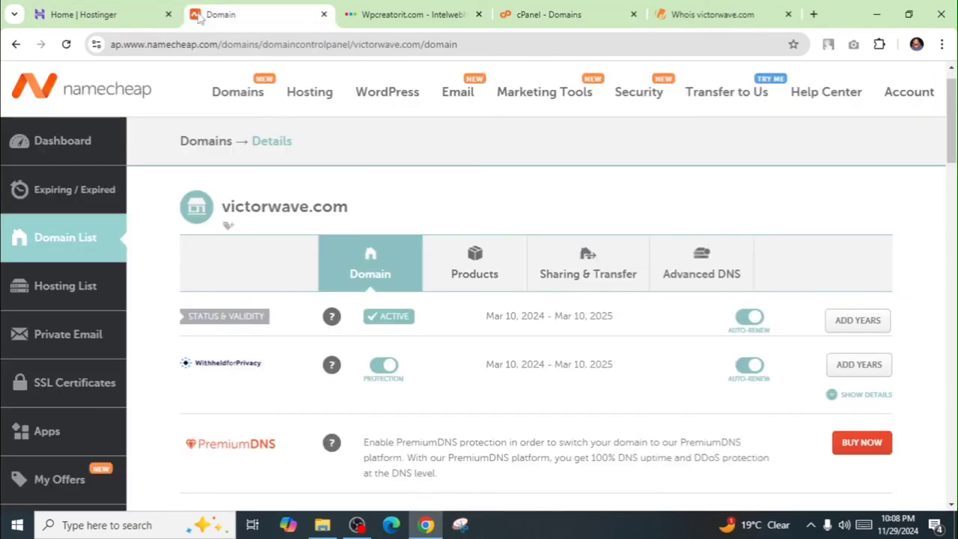
{"action": "left_click_drag", "start_coordinate": [226, 200], "coordinate": [349, 206]}
{"action": "right_click", "coordinate": [335, 203]}
{"action": "left_click", "coordinate": [349, 218]}
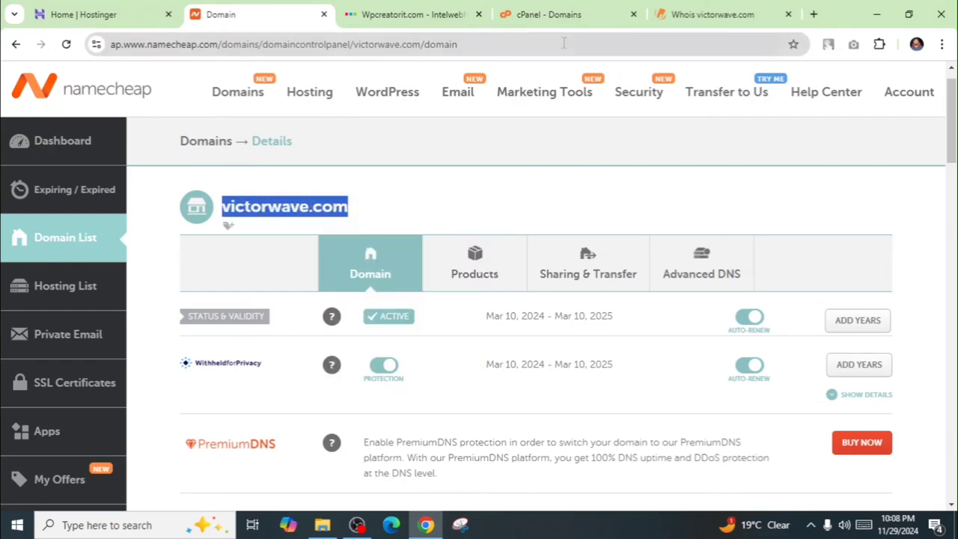
{"action": "left_click", "coordinate": [569, 15]}
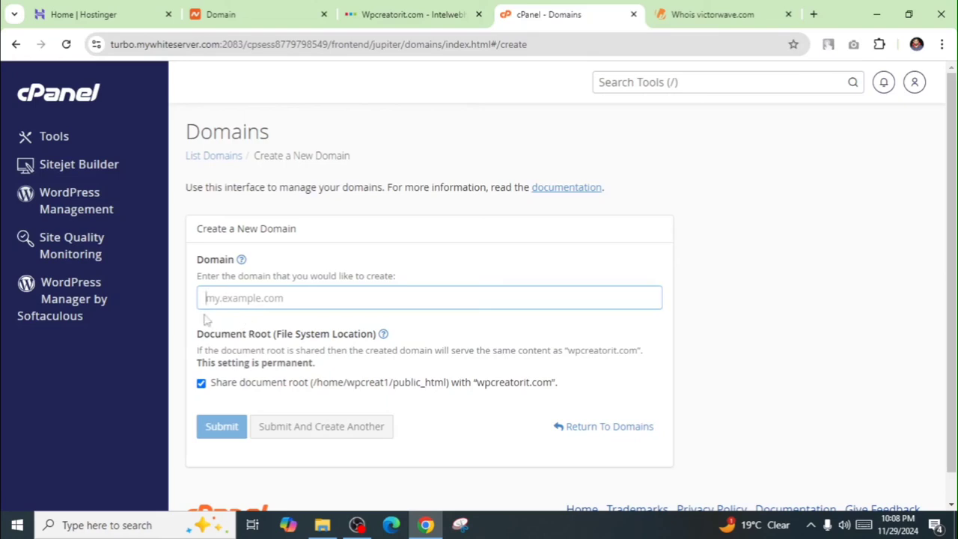
{"action": "key", "text": "ctrl+v"}
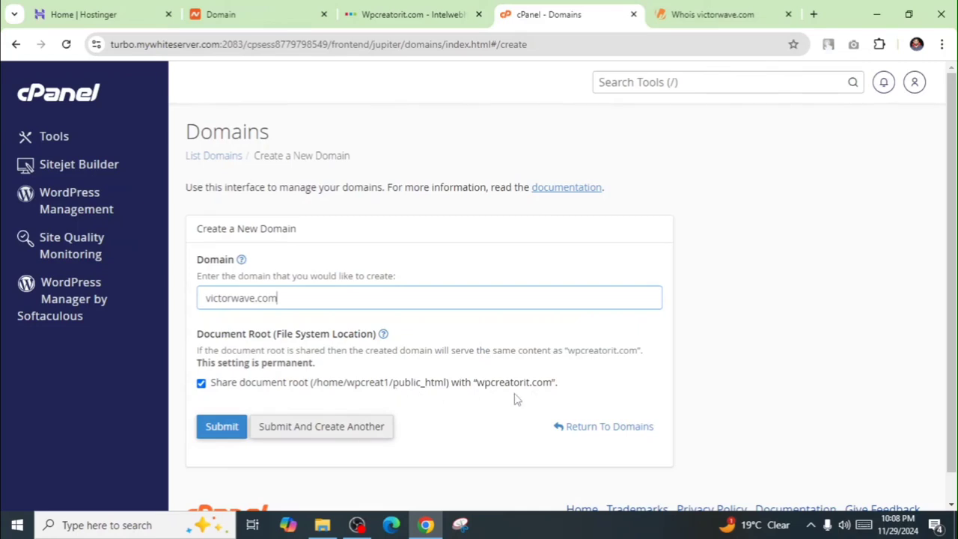
Turn off sharing the document root with wpcreatorit.com and submit the new victorwave.com domain with its own directory
{"action": "left_click", "coordinate": [200, 385]}
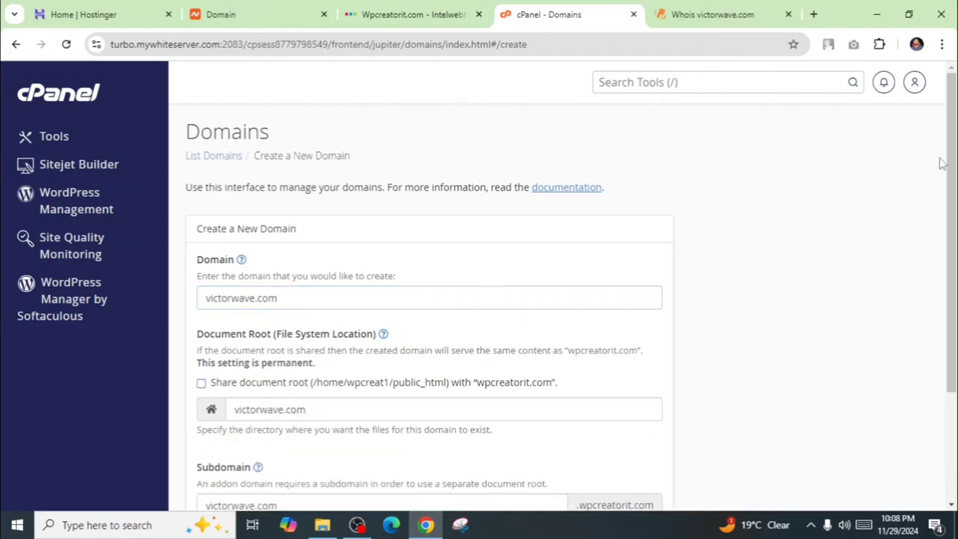
{"action": "scroll", "coordinate": [942, 163], "scroll_direction": "down", "scroll_amount": 1}
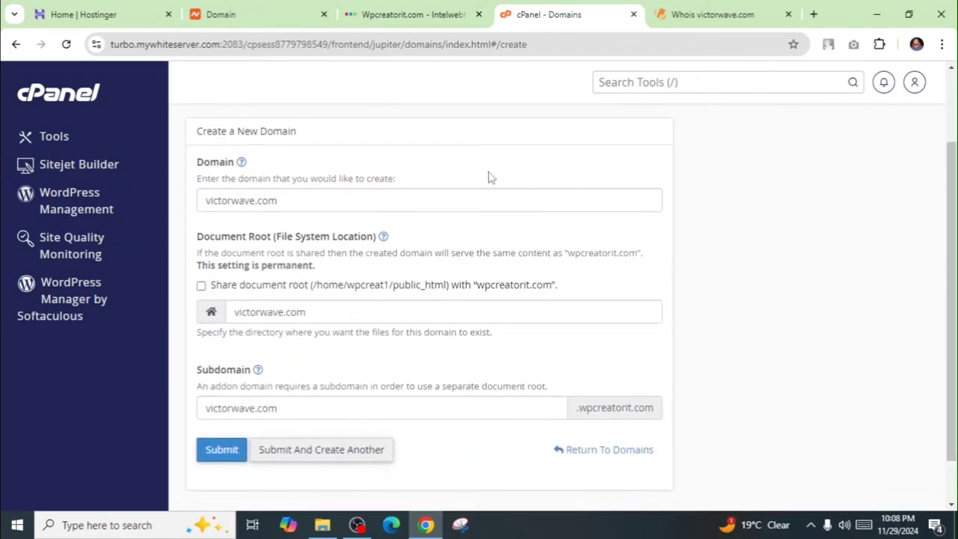
{"action": "left_click", "coordinate": [234, 9]}
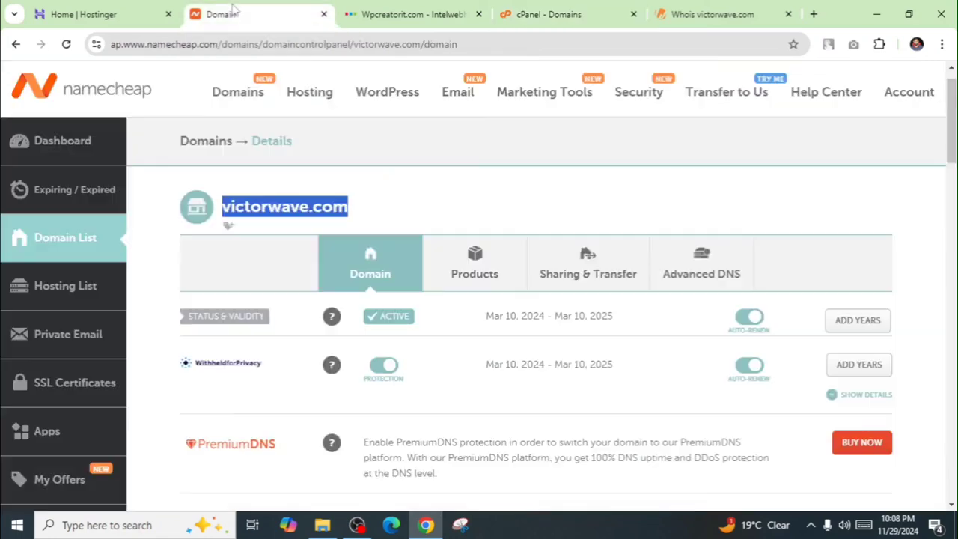
{"action": "left_click", "coordinate": [542, 10]}
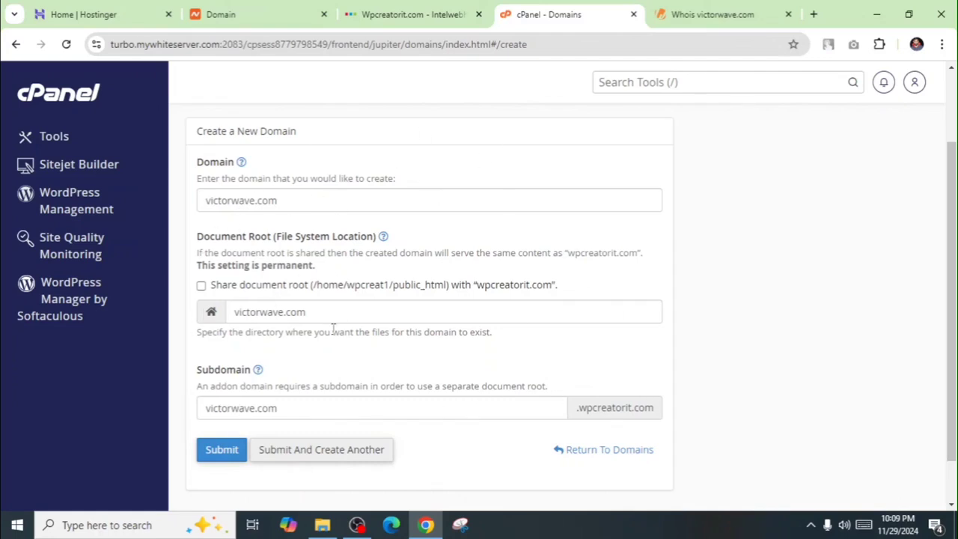
{"action": "left_click", "coordinate": [213, 449]}
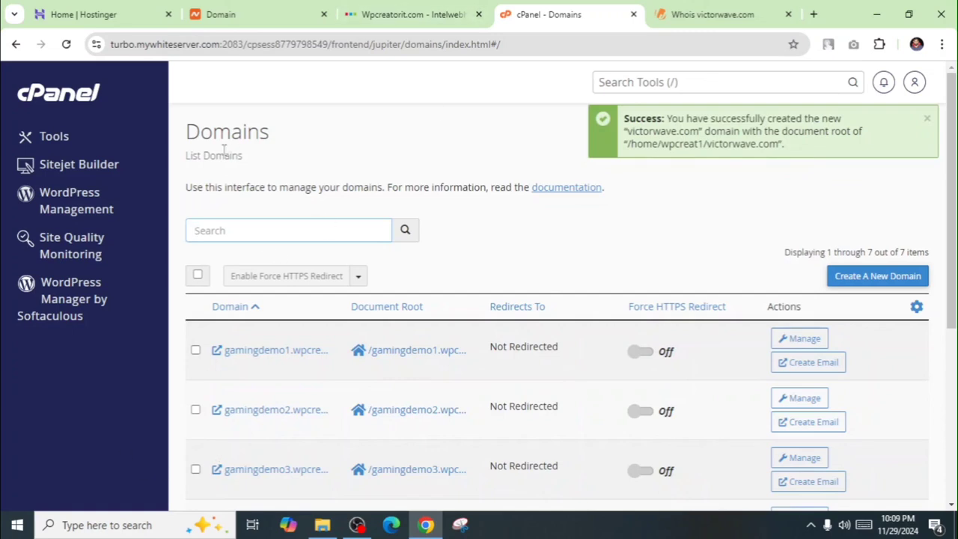
Examine the cPanel domain list for the victorwave.com entry and its document root
{"action": "left_click_drag", "start_coordinate": [953, 161], "coordinate": [954, 304]}
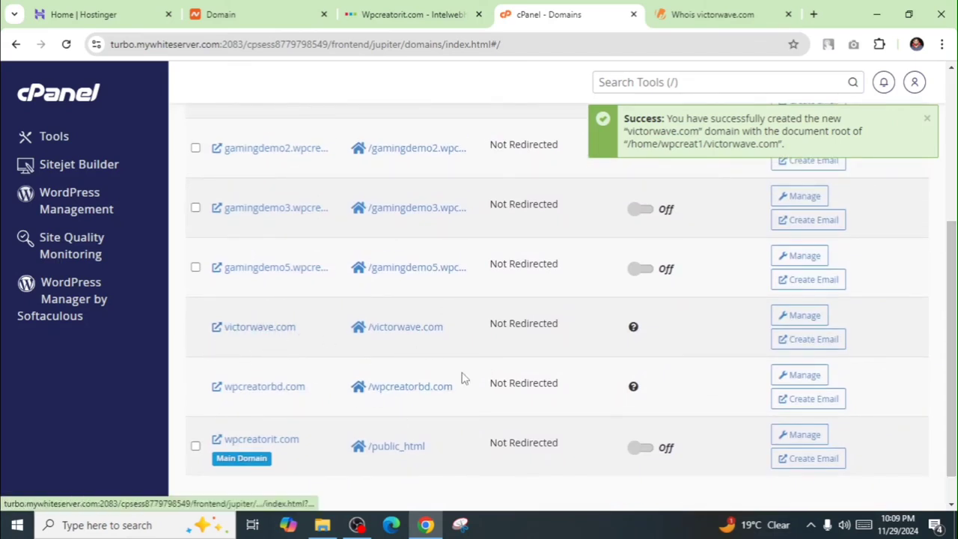
{"action": "mouse_move", "coordinate": [952, 283]}
{"action": "left_mouse_down"}
{"action": "mouse_move", "coordinate": [953, 131]}
{"action": "mouse_move", "coordinate": [952, 311]}
{"action": "mouse_move", "coordinate": [954, 126]}
{"action": "mouse_move", "coordinate": [954, 295]}
{"action": "left_mouse_up"}
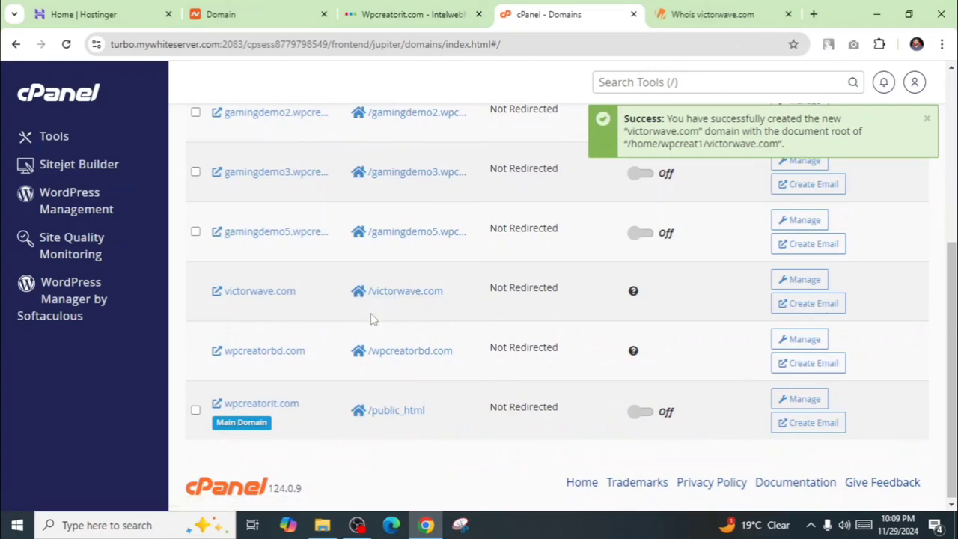
{"action": "left_click_drag", "start_coordinate": [954, 400], "coordinate": [954, 375]}
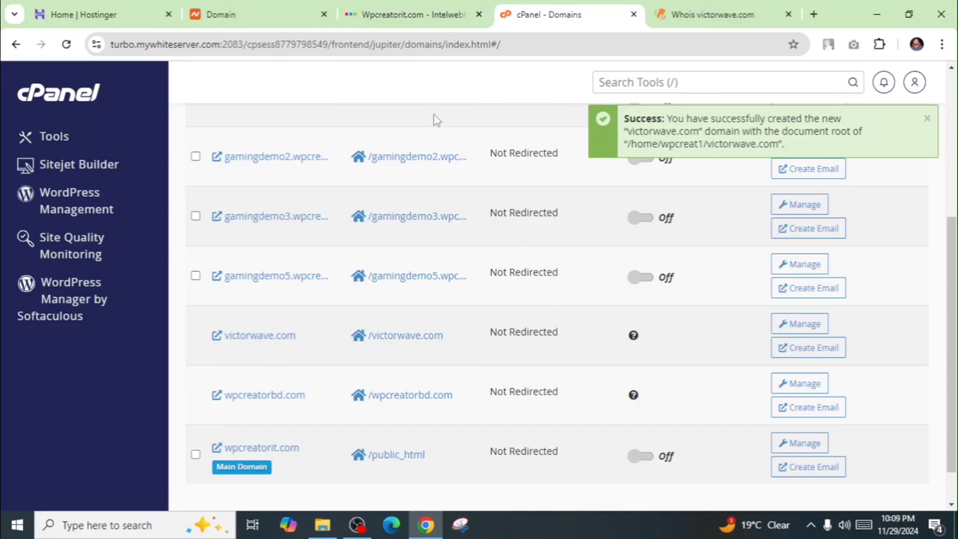
{"action": "left_click_drag", "start_coordinate": [953, 358], "coordinate": [956, 196]}
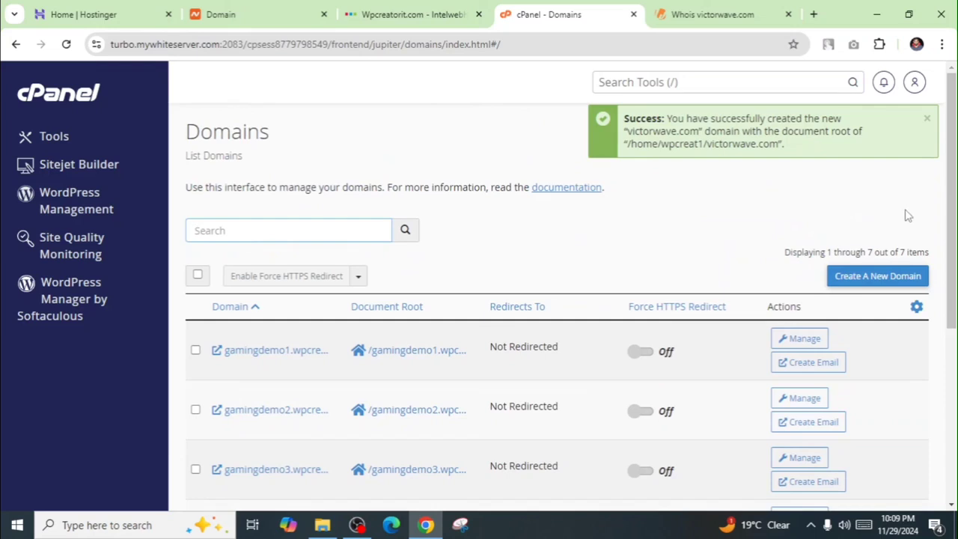